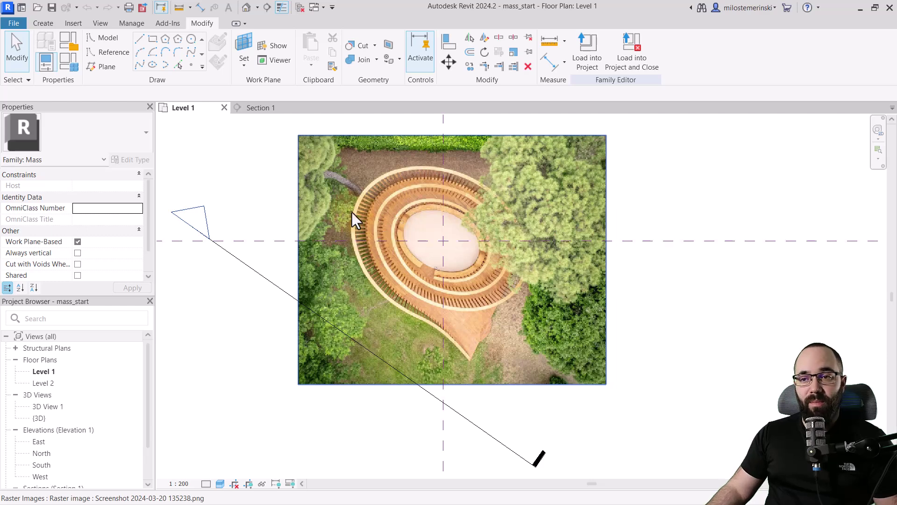
- Look at the New conceptual mass template option, then close the file menu without creating anything
click(289, 163)
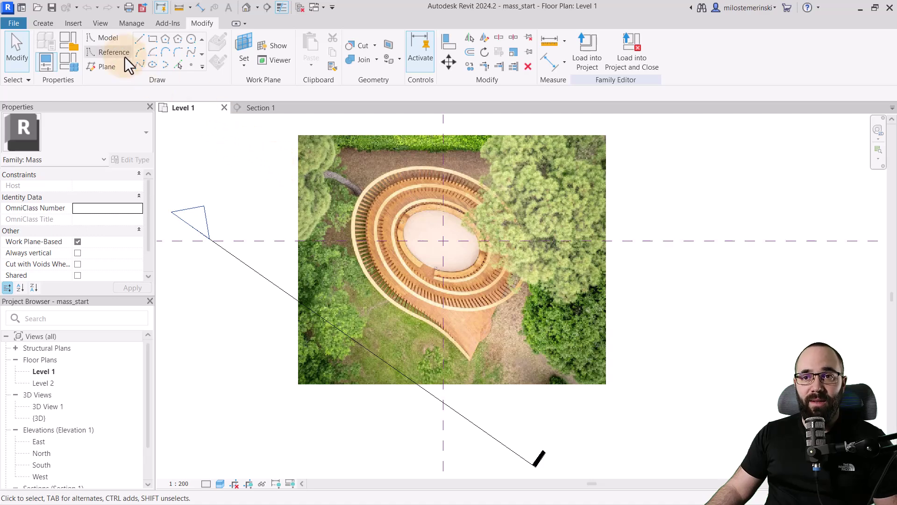
click(47, 25)
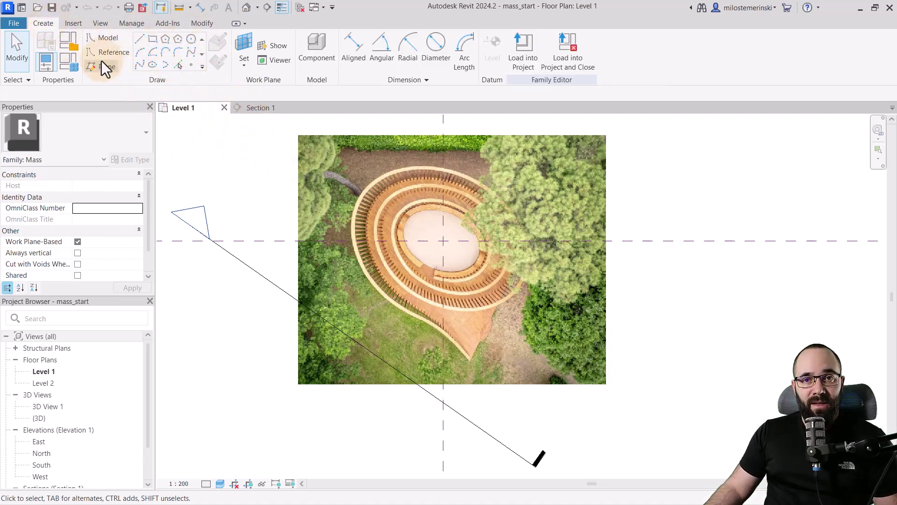
click(15, 25)
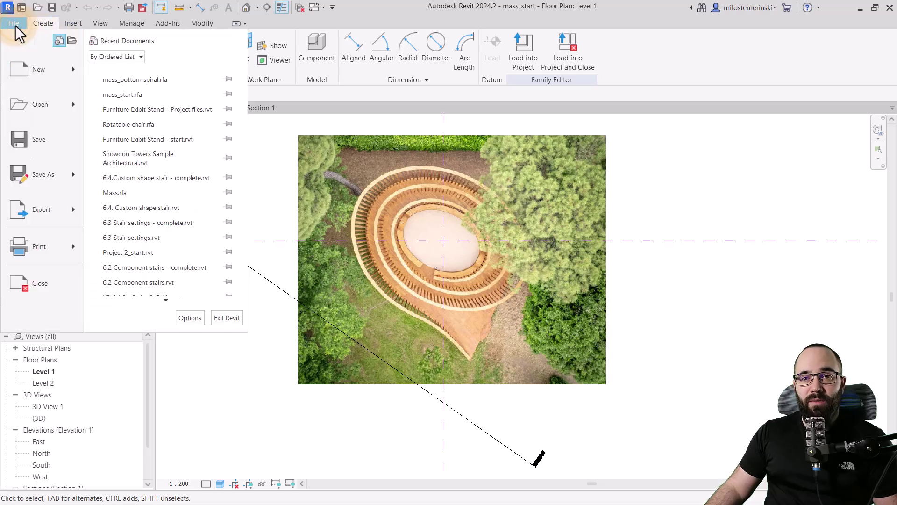
click(49, 71)
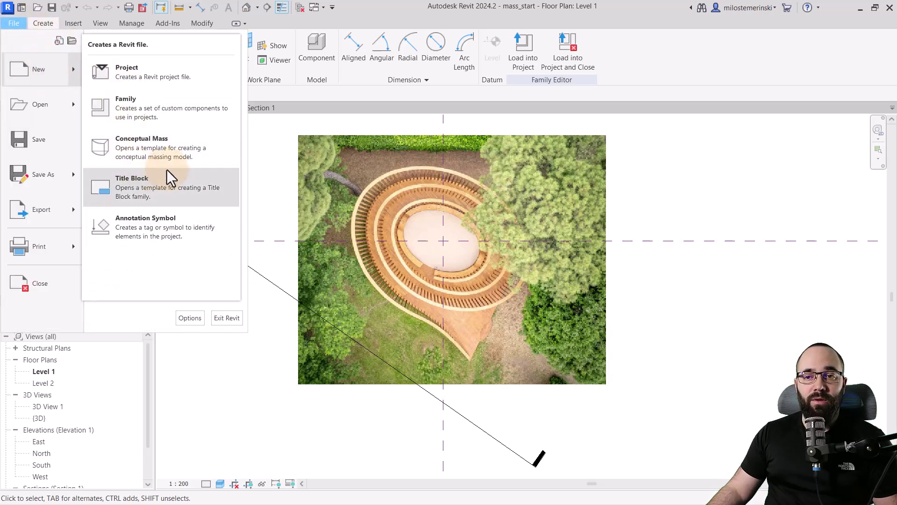
click(118, 150)
click(274, 187)
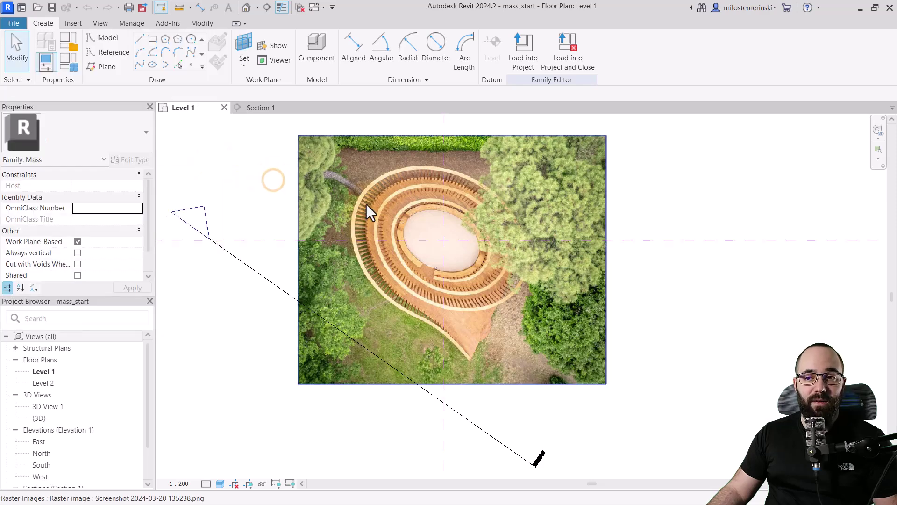
- Open the Section 1 view from its section line, then return to the Level 1 plan
click(299, 212)
click(267, 212)
click(240, 260)
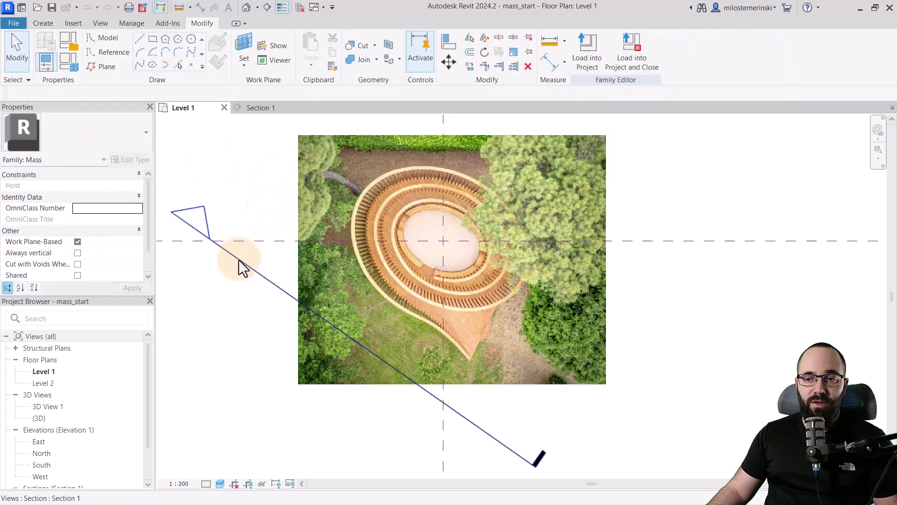
double_click(204, 211)
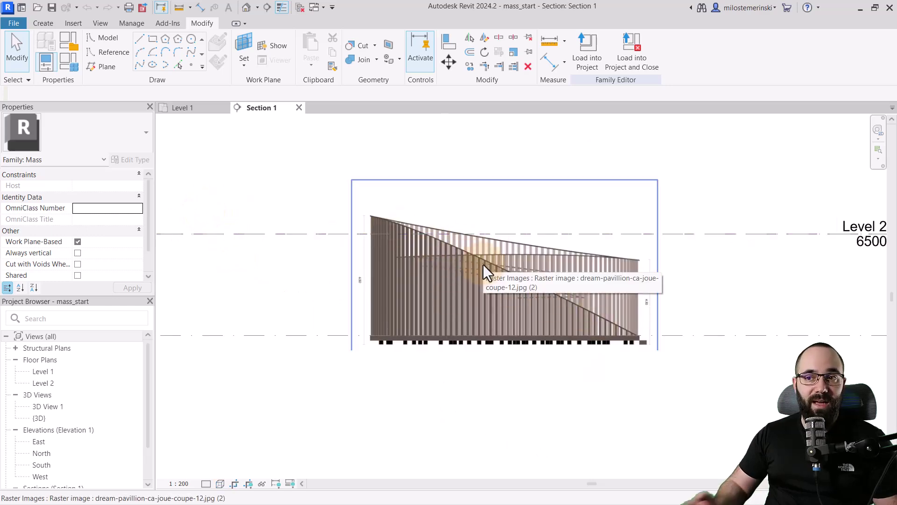
click(192, 108)
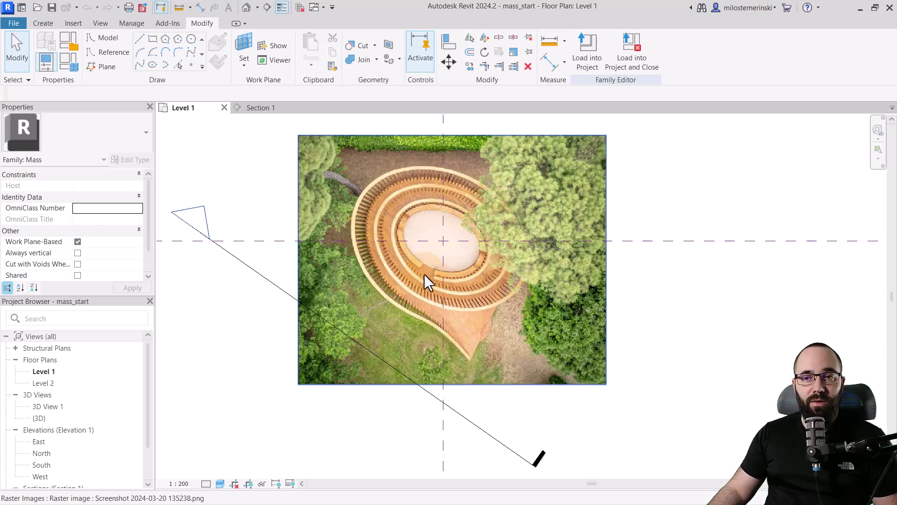
- Start a Spline Through Points with Draw on Work Plane on Level 1
click(253, 186)
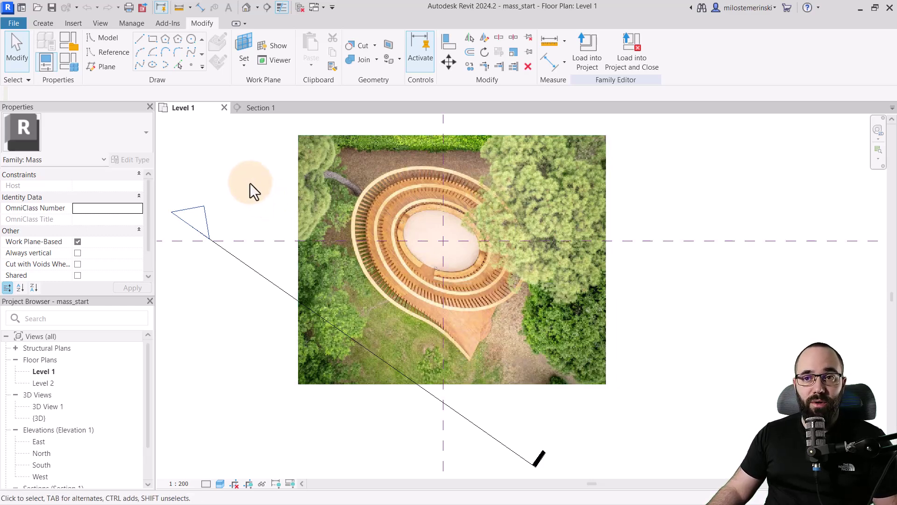
click(139, 68)
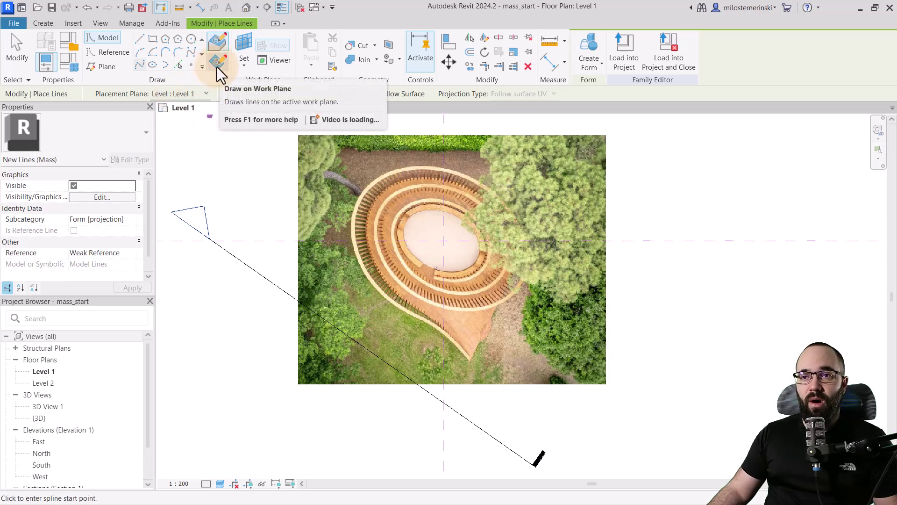
click(220, 74)
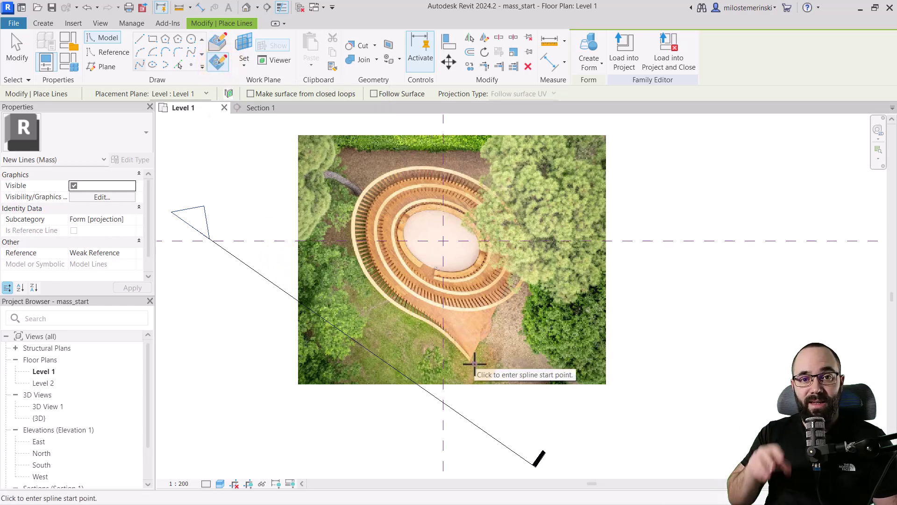
scroll(474, 363, up, 3)
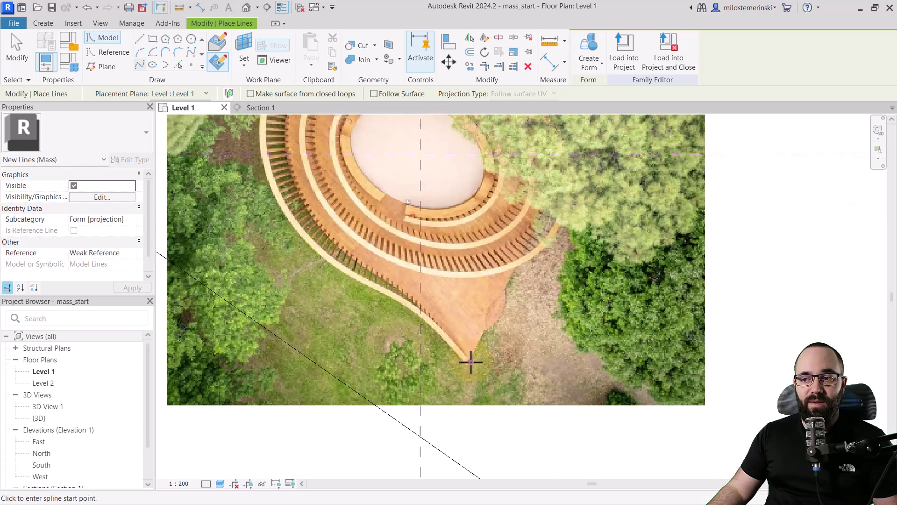
- Start the spline at the spiral's outer tip and add points up along the outer railing
click(470, 361)
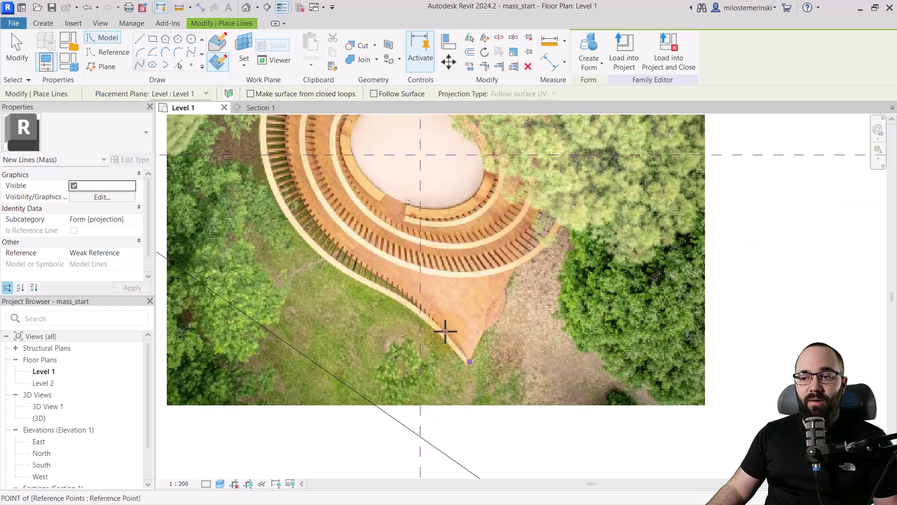
click(445, 331)
click(408, 295)
scroll(366, 267, up, 2)
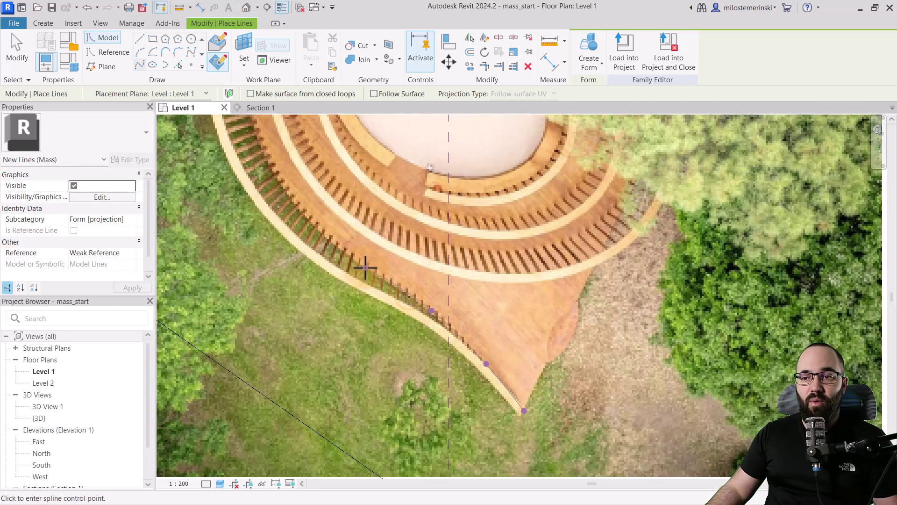
click(358, 260)
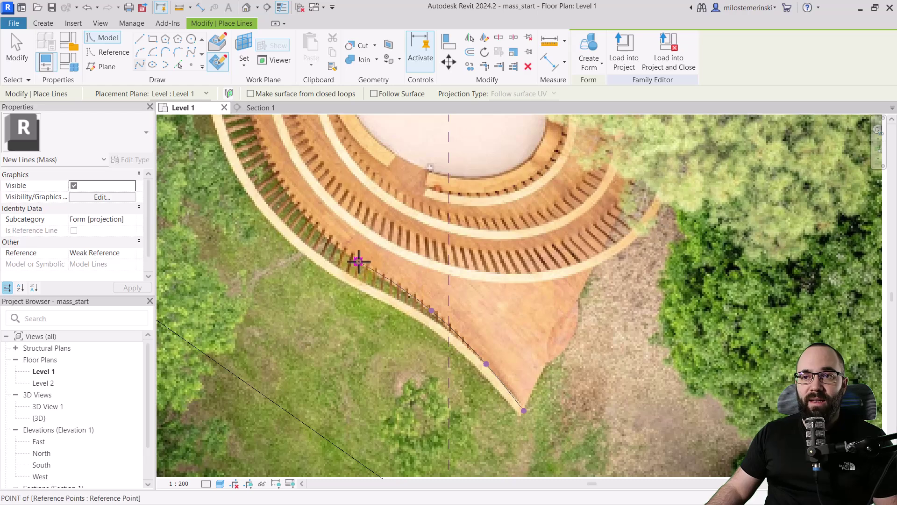
click(294, 196)
- Continue the spline around the spiral's outer ring, across the top and to its right side
middle_drag(258, 137, 287, 201)
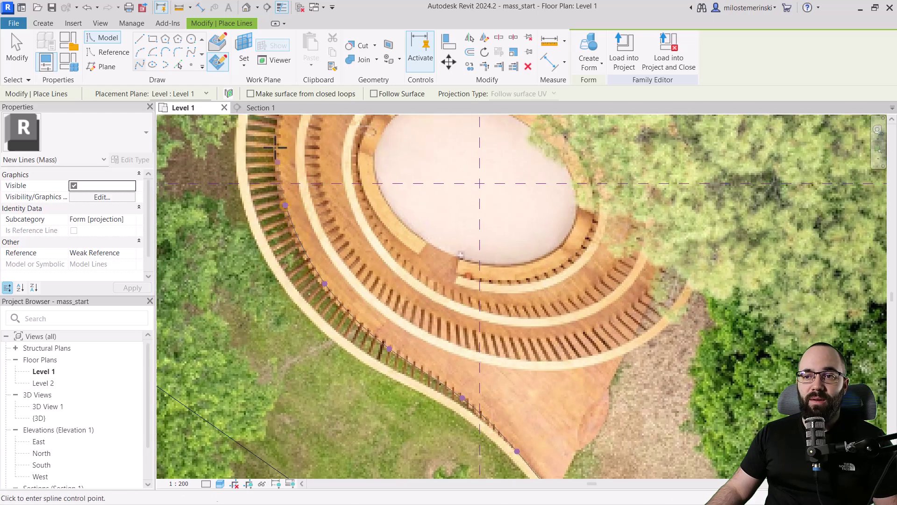
middle_drag(274, 148, 303, 247)
click(311, 166)
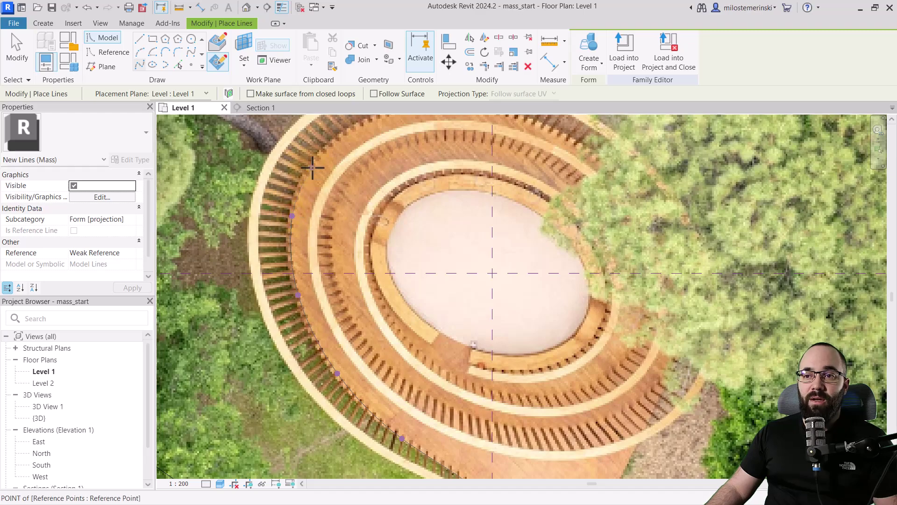
click(333, 156)
middle_drag(348, 175, 323, 251)
click(335, 201)
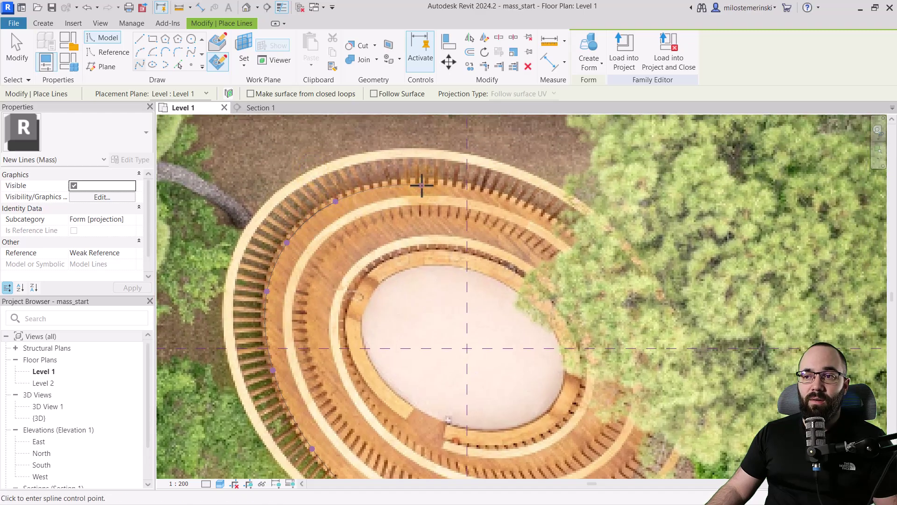
click(489, 191)
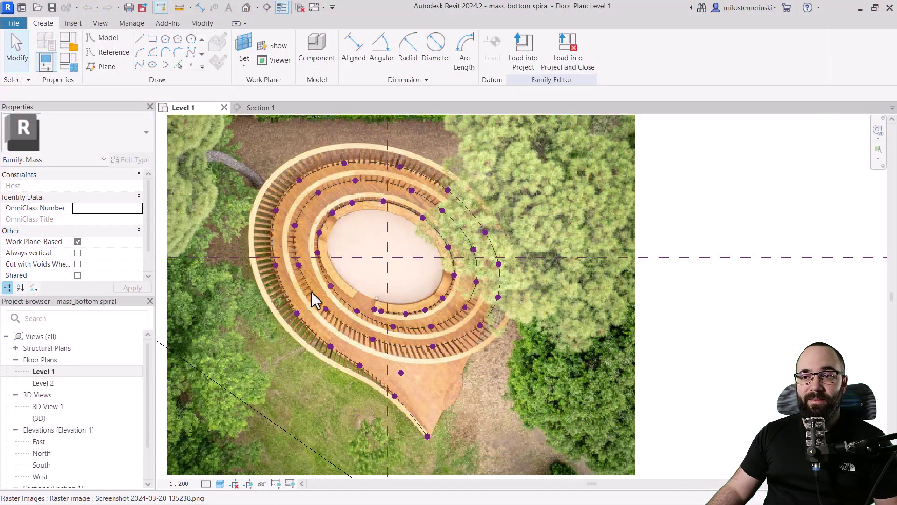
- Open the default 3D view and orbit around the flat spiral, toggling Thin Lines off and on
scroll(388, 316, up, 3)
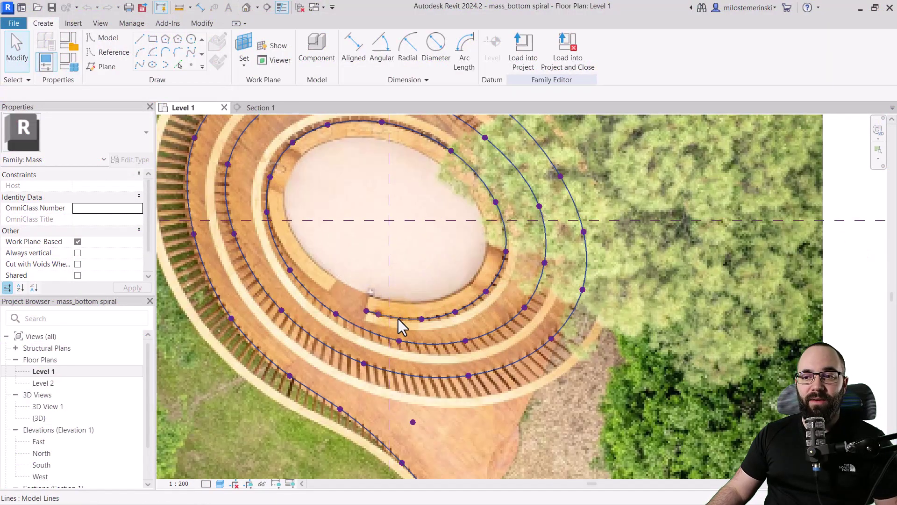
click(246, 9)
scroll(430, 292, up, 8)
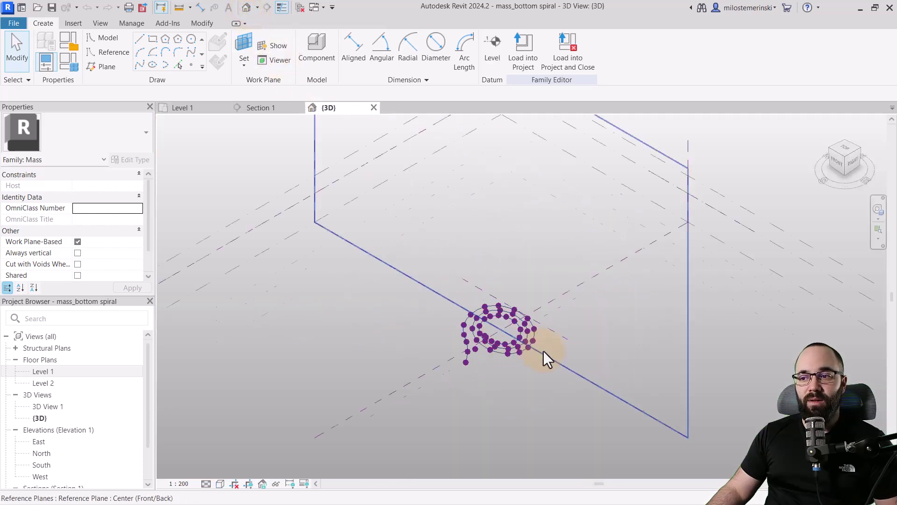
mouse_move(477, 330)
shift+middle_down()
mouse_move(480, 351)
mouse_move(441, 271)
shift+middle_up()
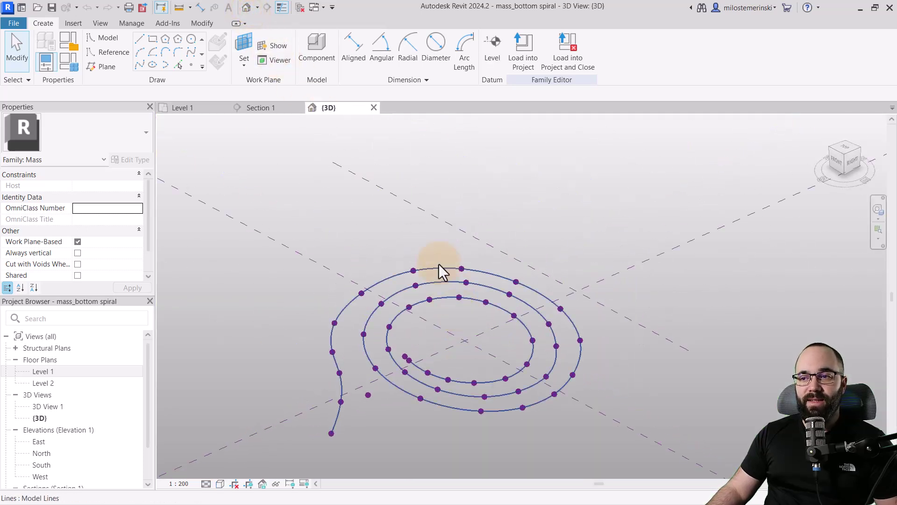
click(282, 7)
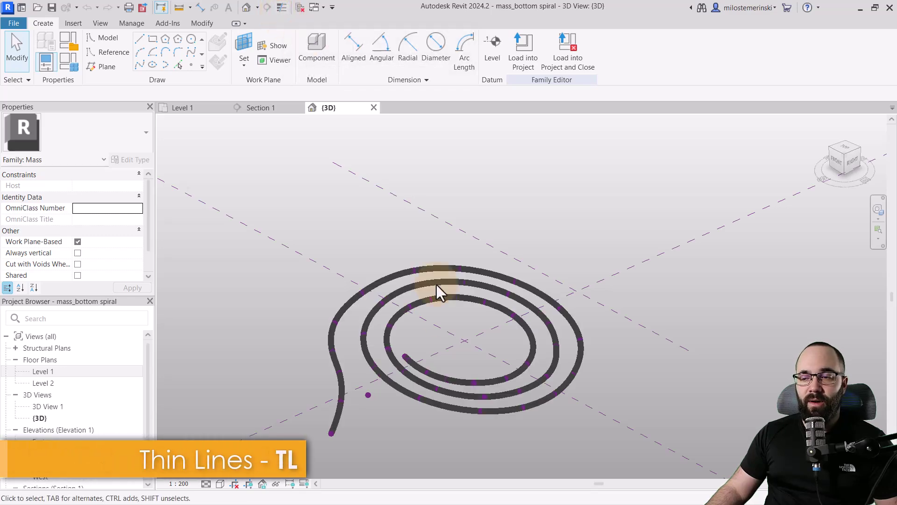
mouse_move(436, 284)
shift+middle_down()
mouse_move(478, 395)
mouse_move(493, 360)
mouse_move(466, 352)
shift+middle_up()
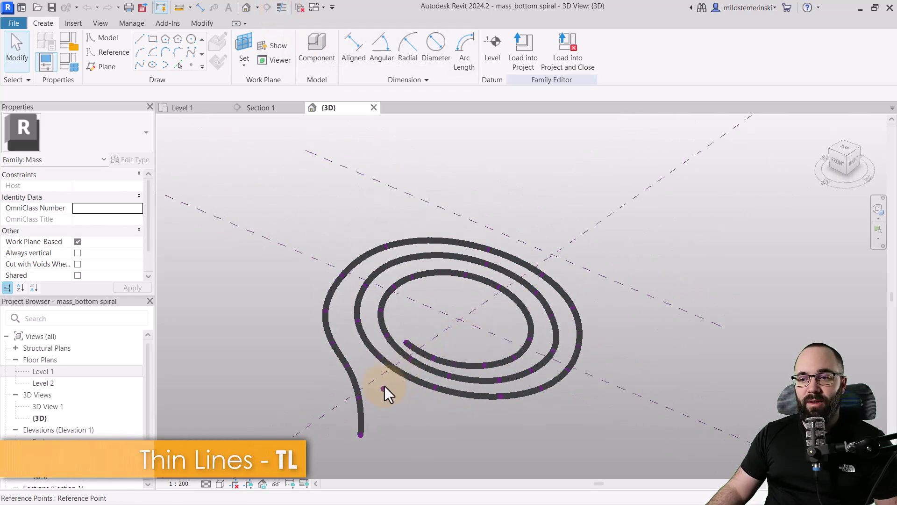
click(283, 13)
mouse_move(441, 401)
shift+middle_down()
mouse_move(471, 392)
mouse_move(442, 403)
shift+middle_up()
- Select the spiral model line and compare it in the Section 1 and Level 1 views
click(402, 402)
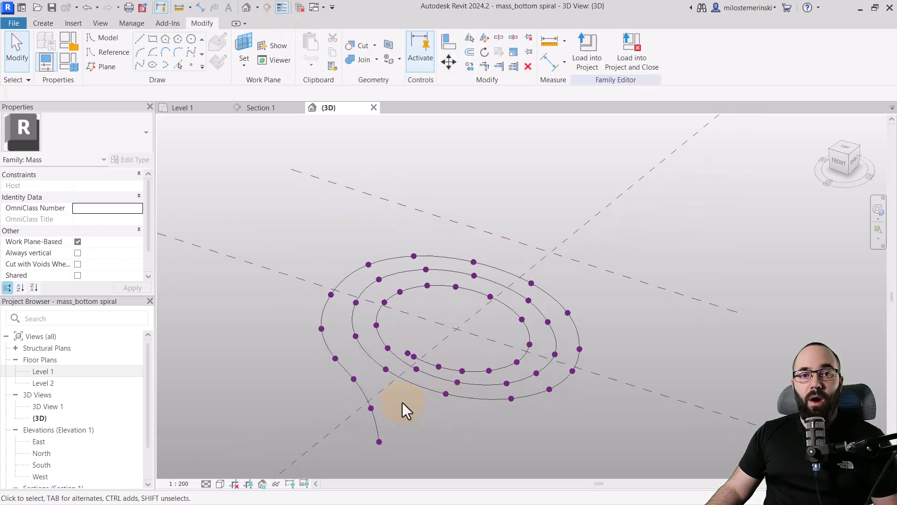
click(375, 422)
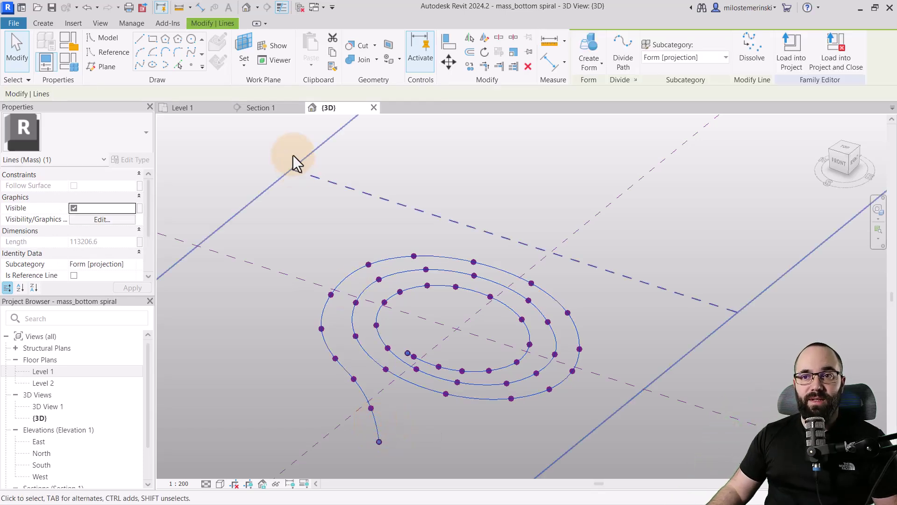
click(277, 111)
scroll(538, 312, up, 5)
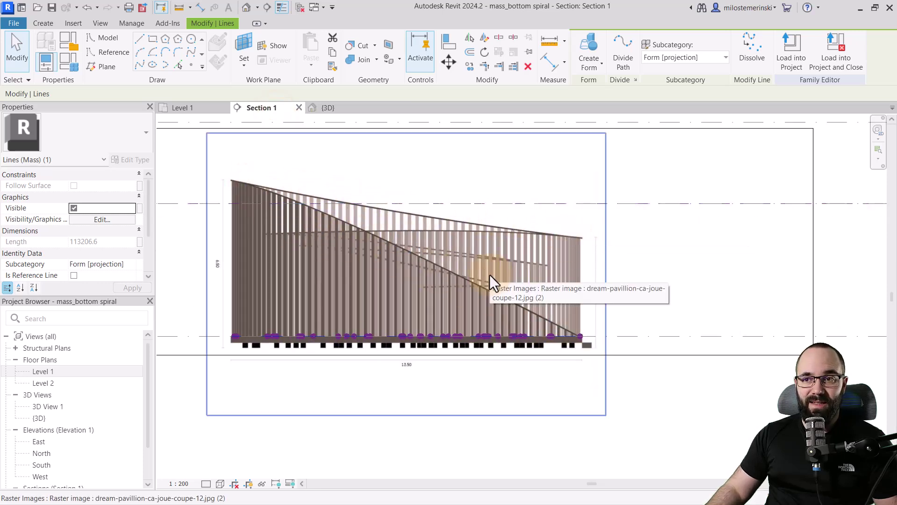
click(200, 111)
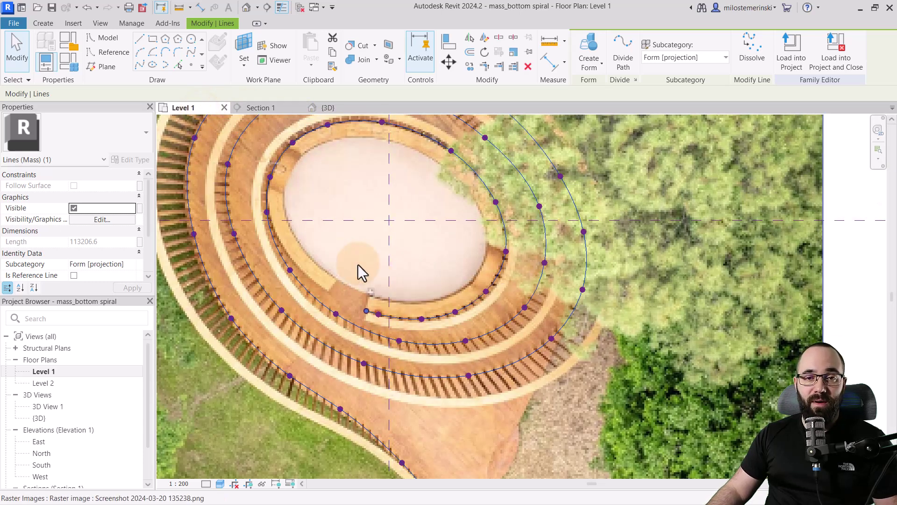
click(273, 104)
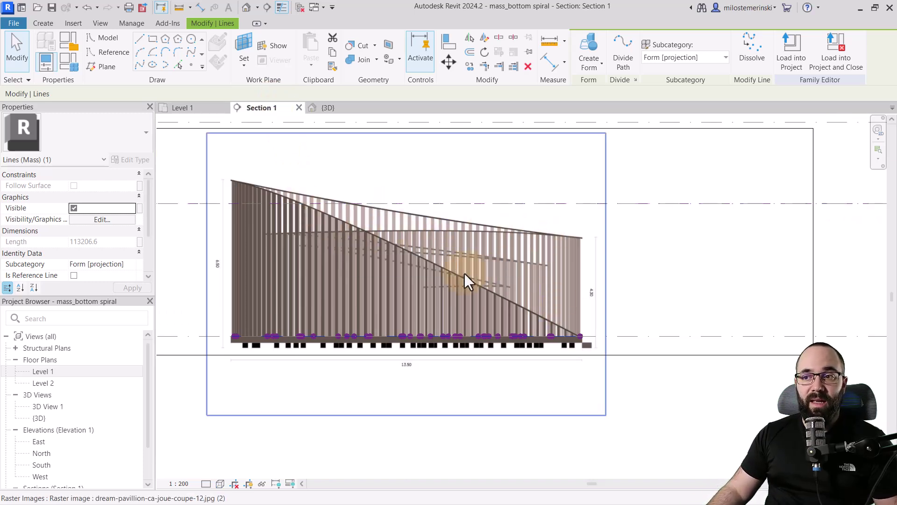
- Copy the spiral and paste it aligned to Level 2, then orbit to see both spirals side-on
click(325, 108)
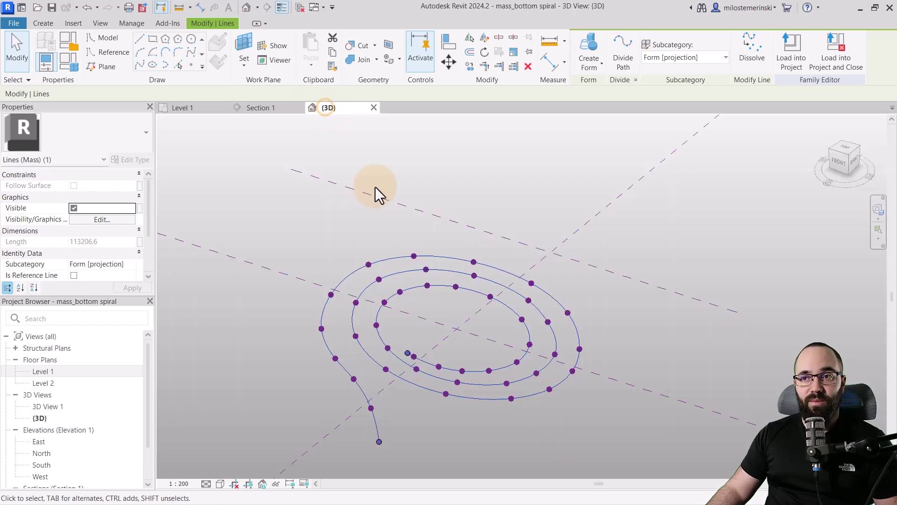
click(416, 299)
click(416, 291)
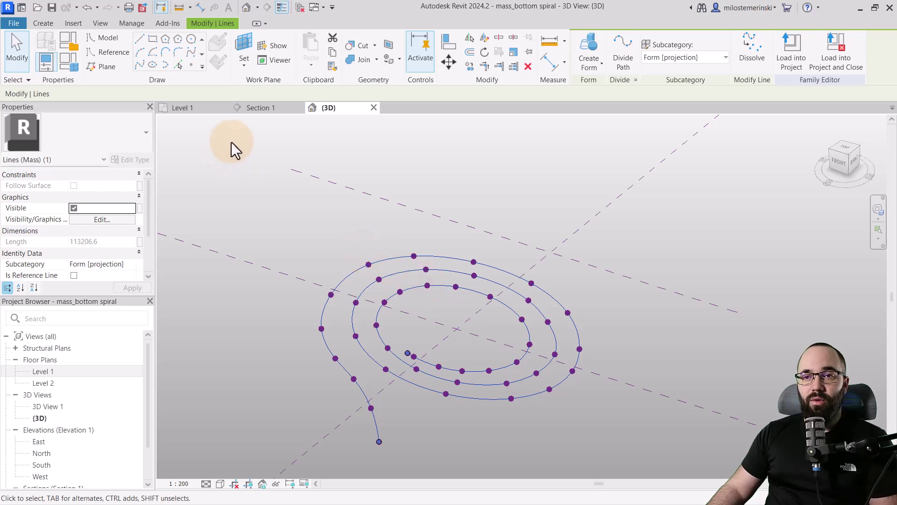
click(332, 52)
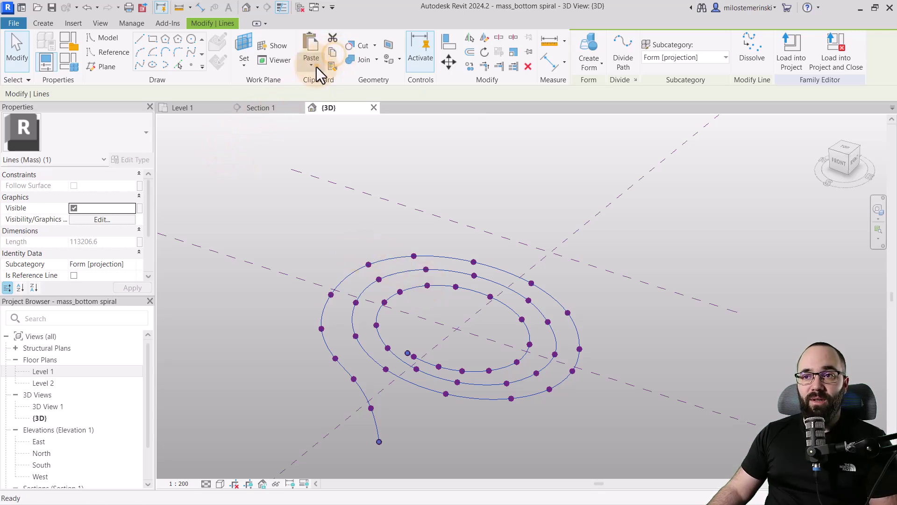
click(317, 68)
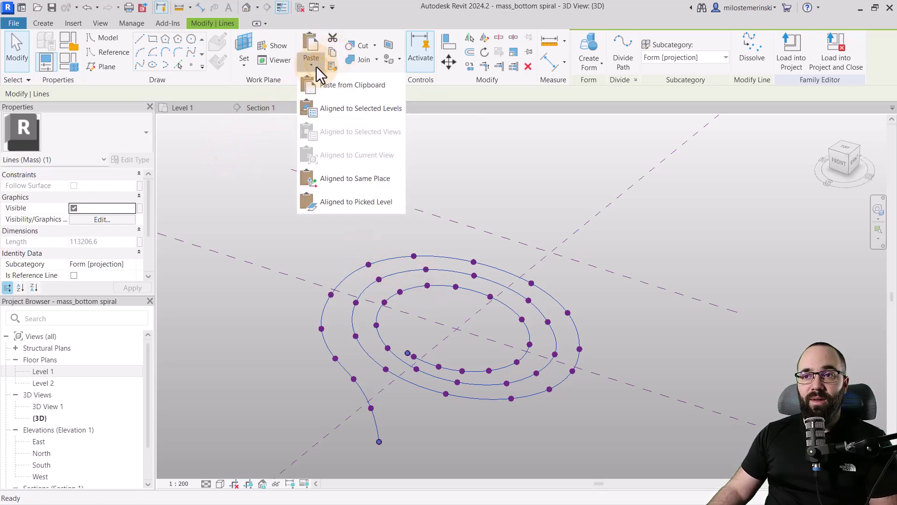
click(329, 108)
click(106, 155)
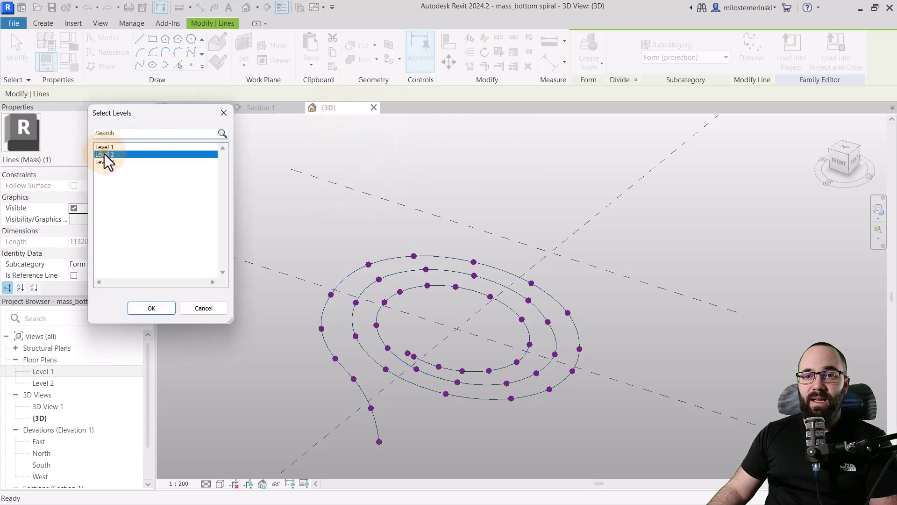
click(149, 308)
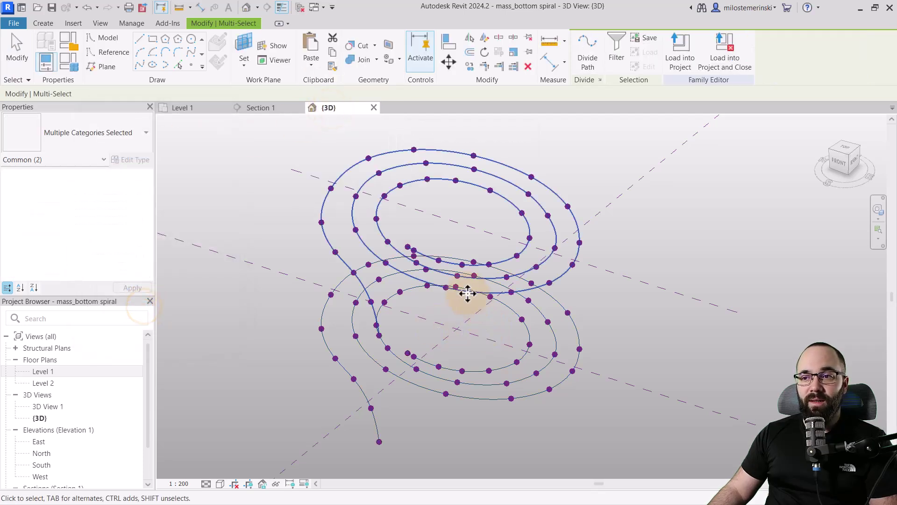
shift+middle_drag(477, 344, 594, 312)
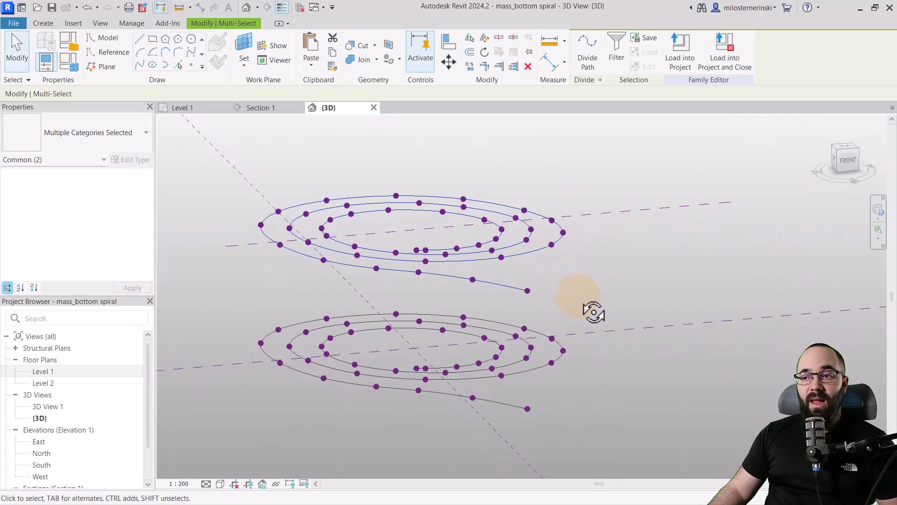
click(535, 299)
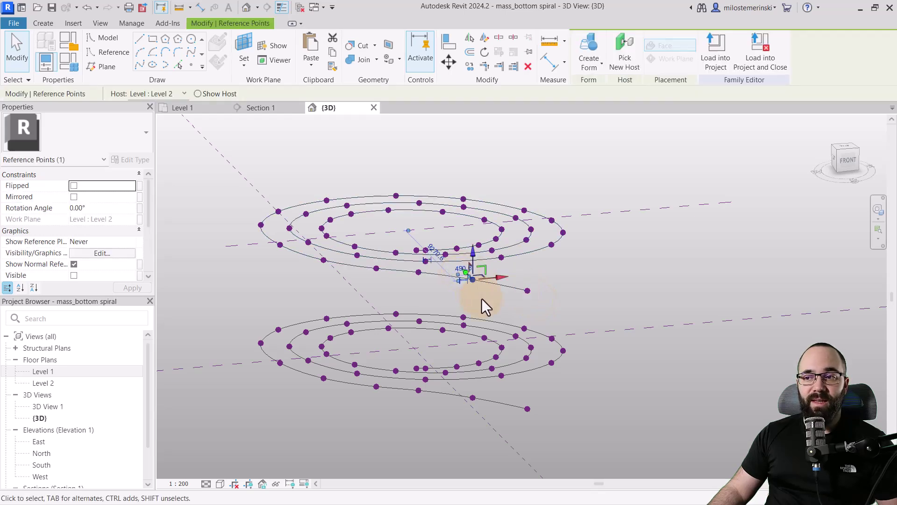
- Drag the upper spiral's end point down onto the lower spiral's end
click(481, 299)
click(529, 295)
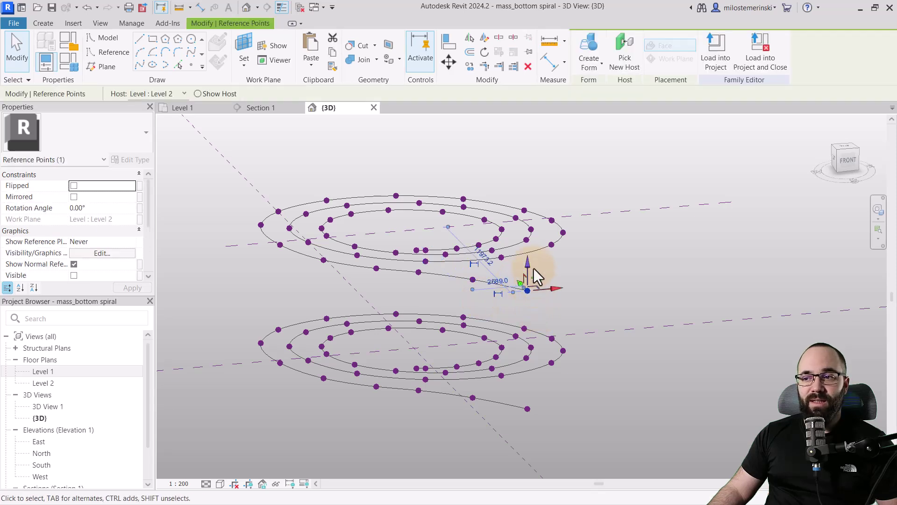
drag(527, 291, 525, 326)
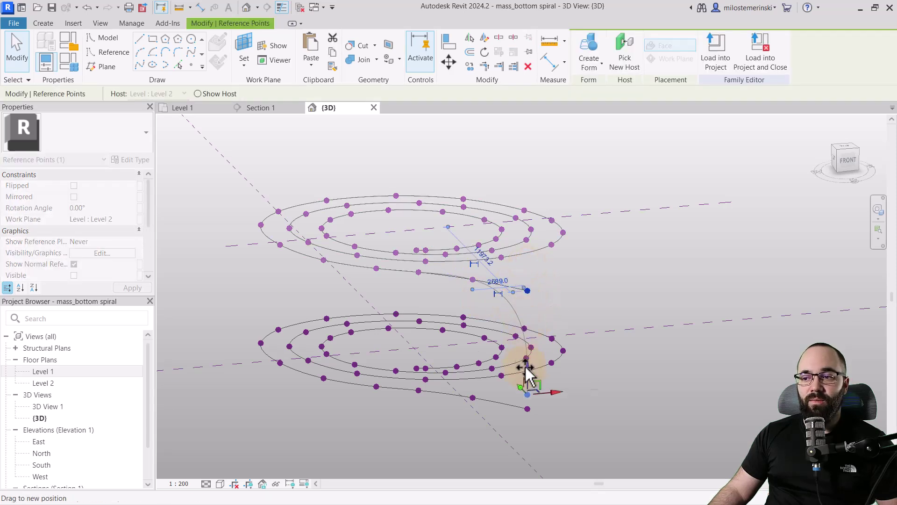
drag(527, 369, 527, 368)
- In Section 1, move that end point down onto the lower level
click(270, 110)
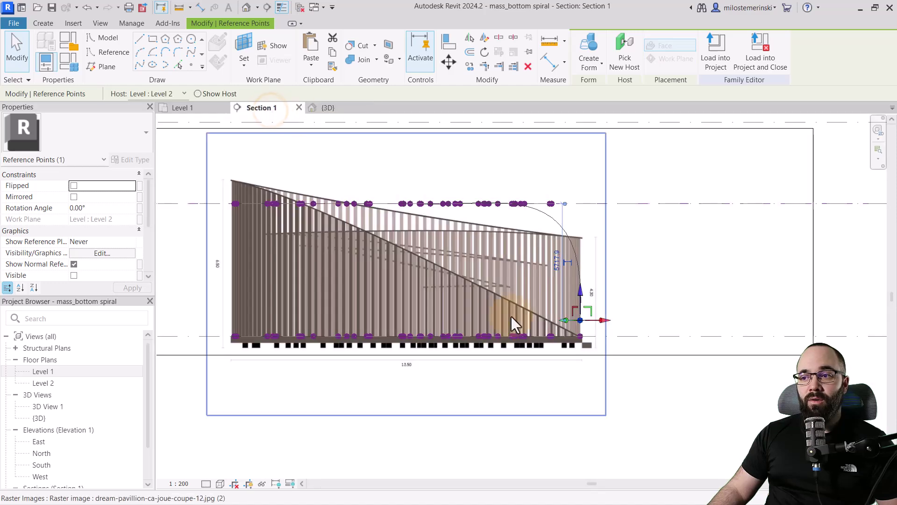
scroll(600, 313, up, 3)
drag(540, 271, 540, 331)
scroll(540, 331, down, 4)
scroll(540, 330, up, 3)
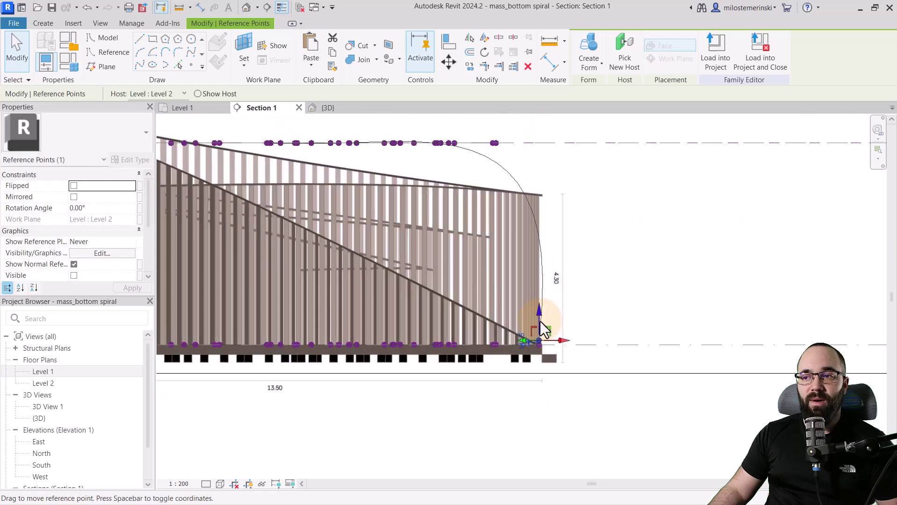
- Lower the point at the connecting curve's upper end onto the section's sloping line
click(328, 109)
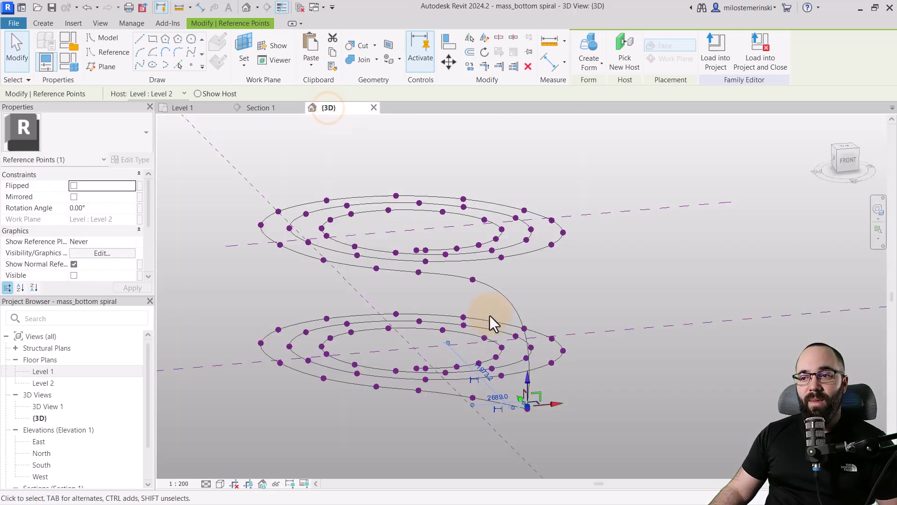
mouse_move(490, 315)
shift+middle_down()
mouse_move(594, 297)
mouse_move(491, 310)
shift+middle_up()
scroll(491, 310, up, 2)
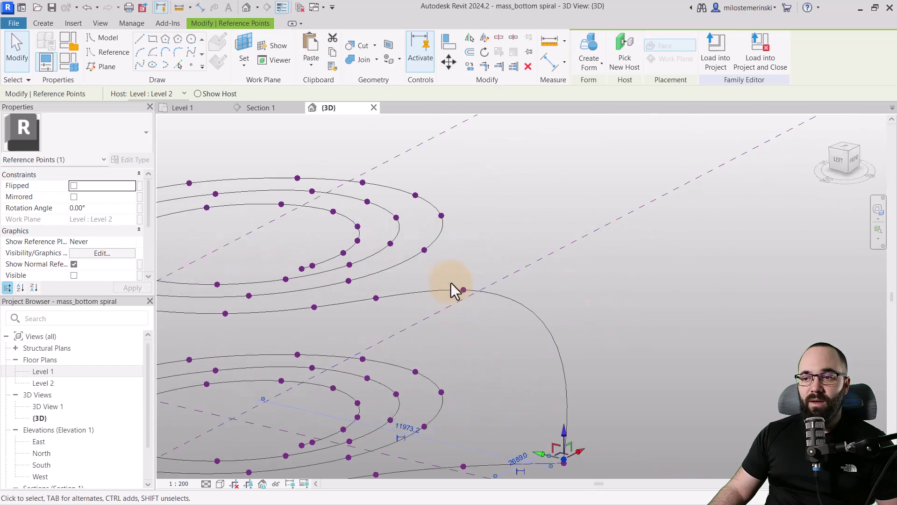
click(476, 310)
click(464, 290)
drag(463, 265, 464, 321)
click(255, 111)
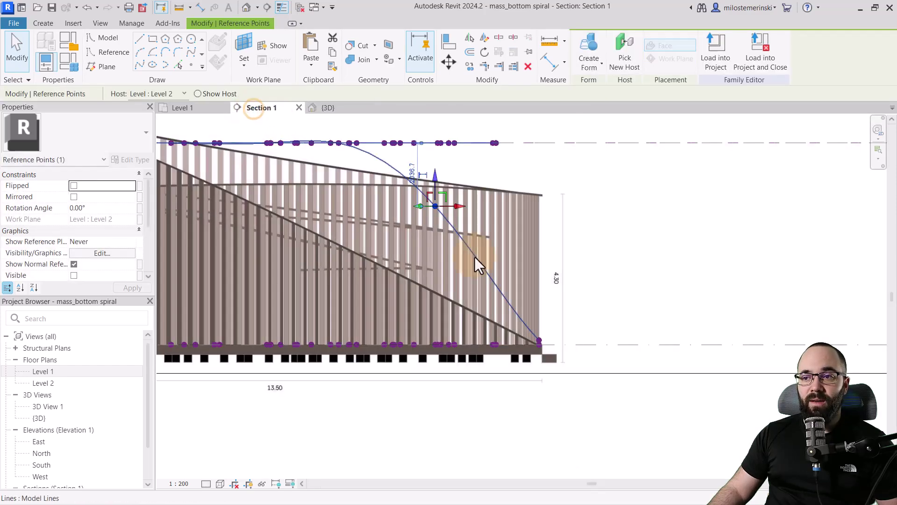
drag(428, 176, 427, 286)
scroll(565, 380, up, 2)
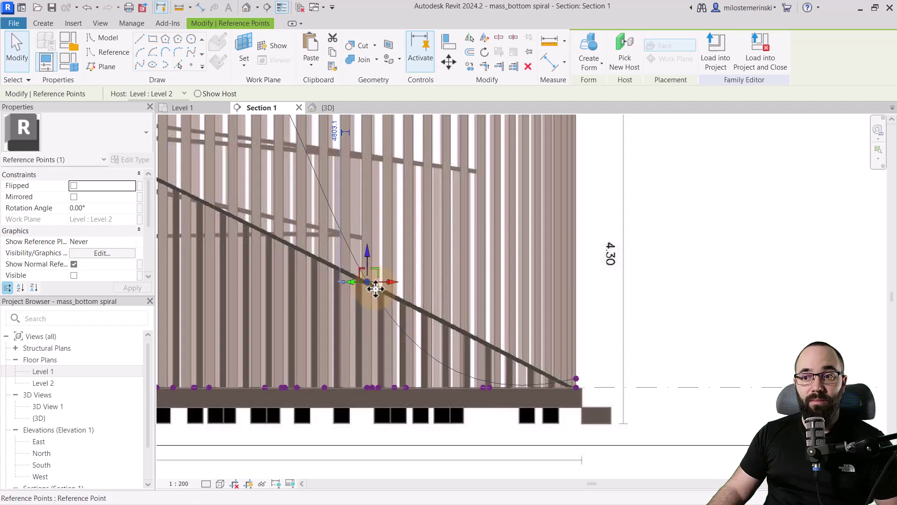
scroll(436, 313, down, 3)
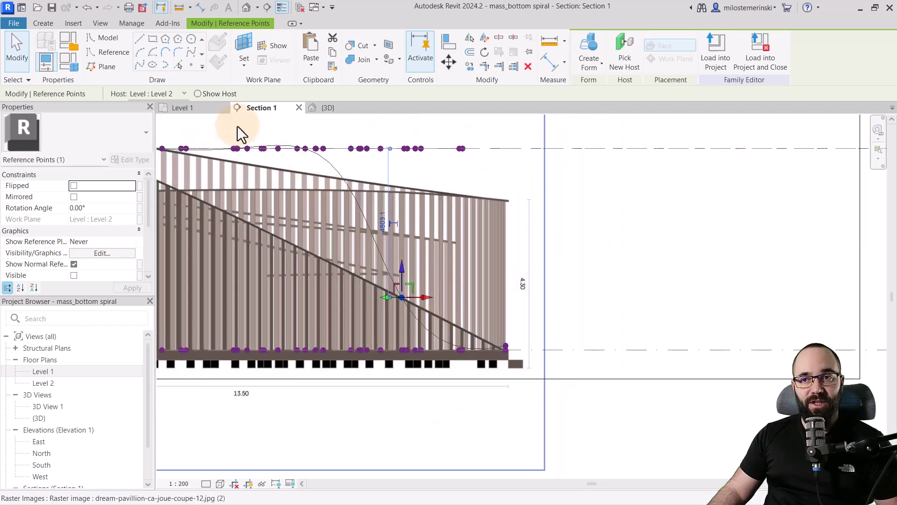
- Lower a point partway down the connecting curve onto the sloping line in Section 1
click(198, 110)
click(324, 109)
shift+middle_drag(502, 263, 568, 306)
drag(416, 292, 436, 327)
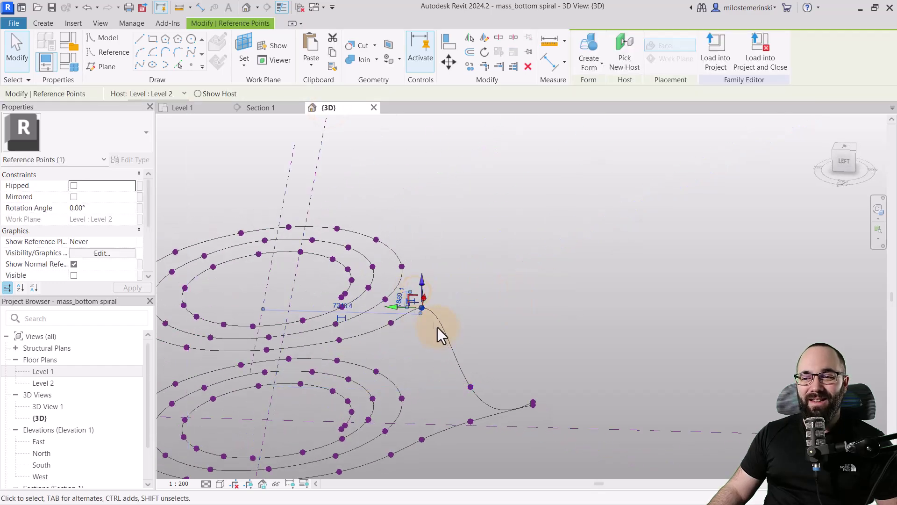
click(257, 109)
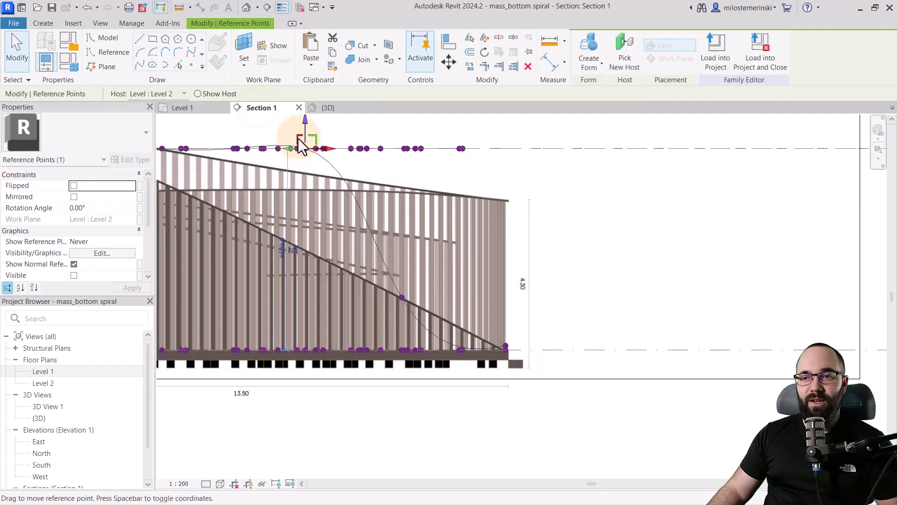
drag(306, 126, 301, 231)
scroll(358, 277, up, 3)
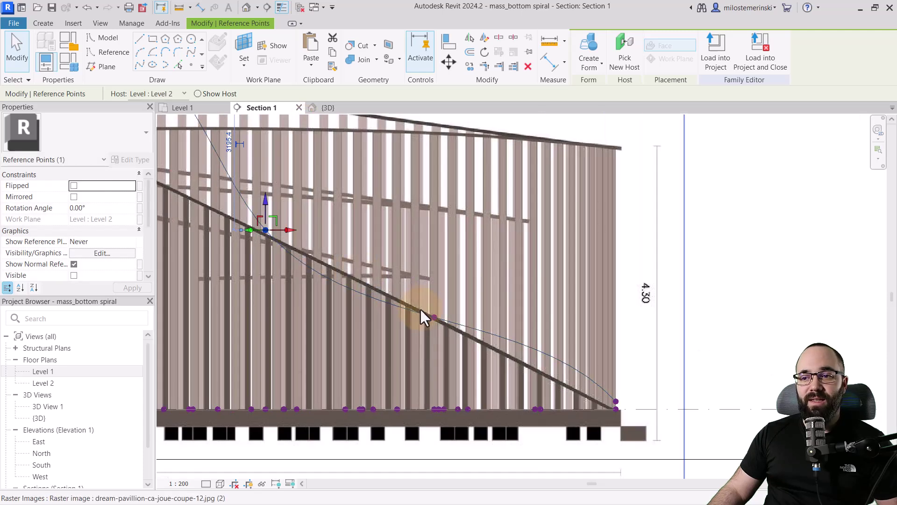
scroll(439, 322, up, 1)
scroll(484, 324, down, 2)
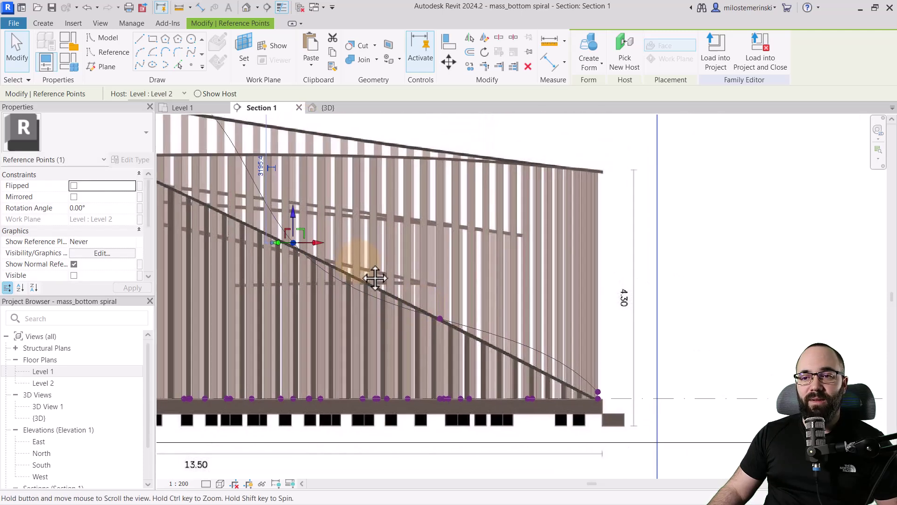
scroll(482, 305, up, 3)
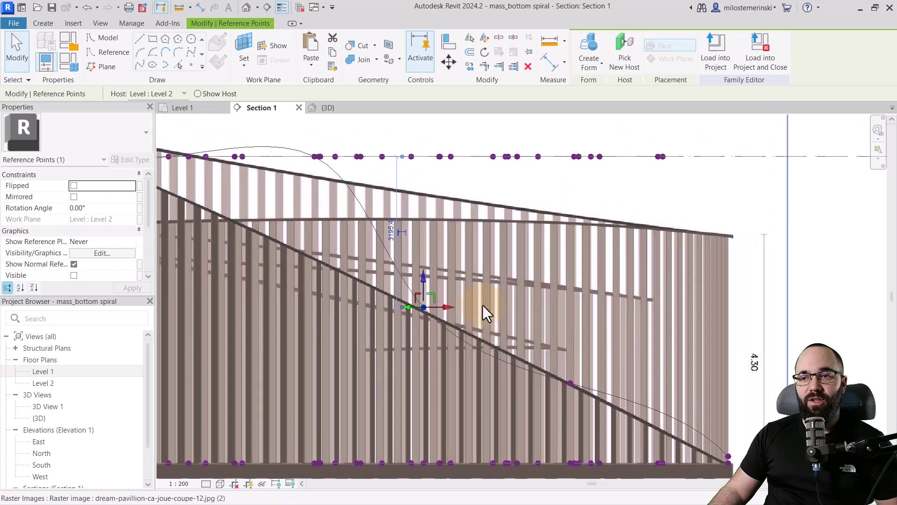
- Select the point near the curve's top and snap it onto the upper level line in Section 1
click(329, 109)
middle_drag(471, 254, 433, 310)
click(400, 320)
click(418, 340)
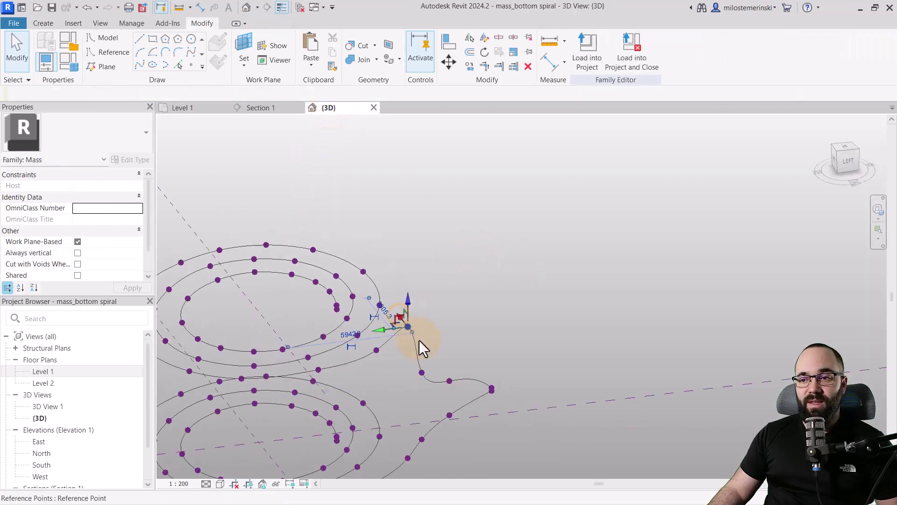
click(255, 110)
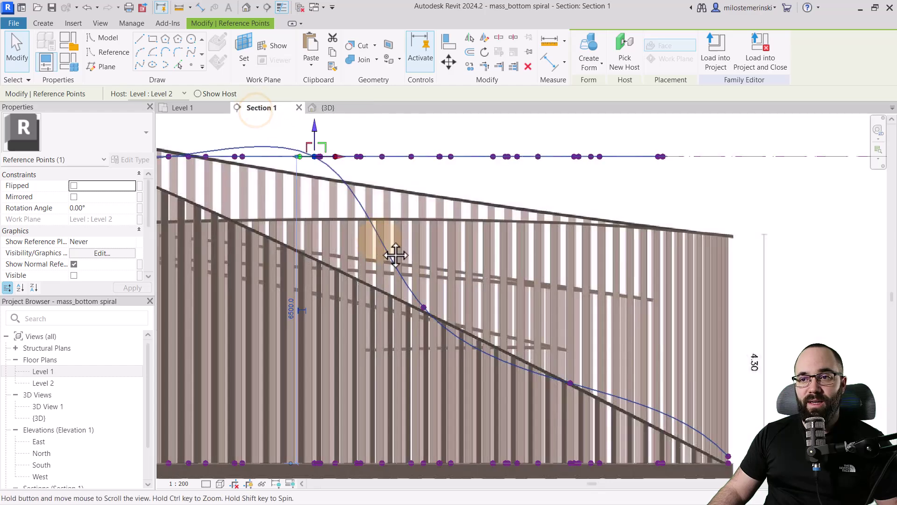
mouse_move(392, 254)
mouse_down()
mouse_move(400, 176)
mouse_move(387, 148)
mouse_move(384, 255)
mouse_up()
- Move the point at the sloping line's lower end down onto the base level
middle_drag(523, 285, 372, 256)
scroll(531, 330, up, 5)
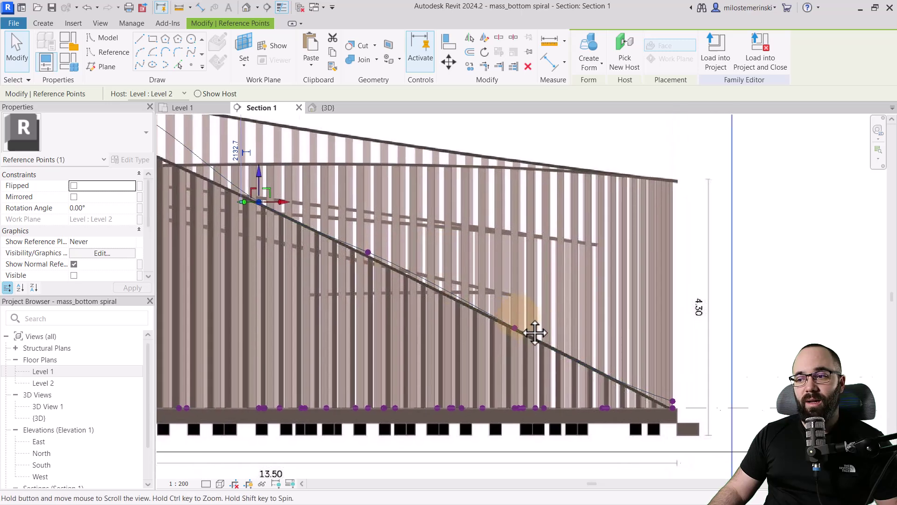
click(545, 339)
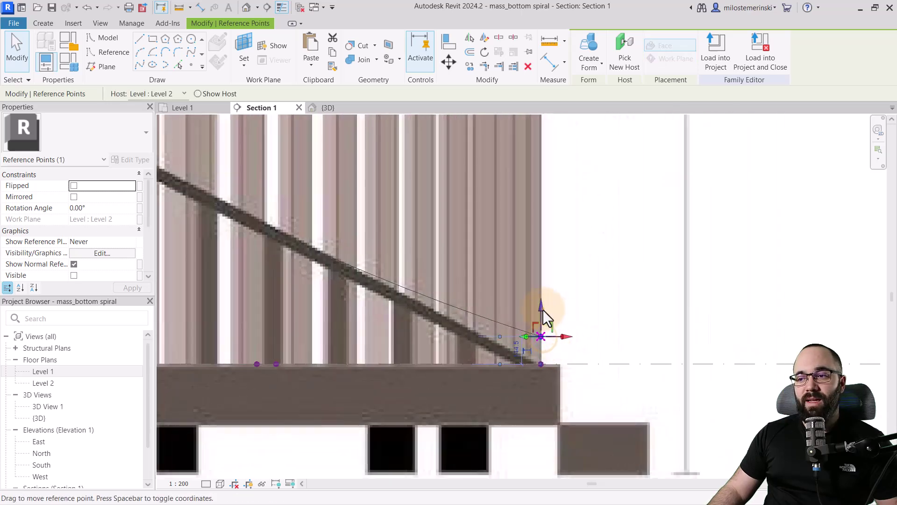
drag(545, 322, 544, 333)
scroll(603, 324, down, 5)
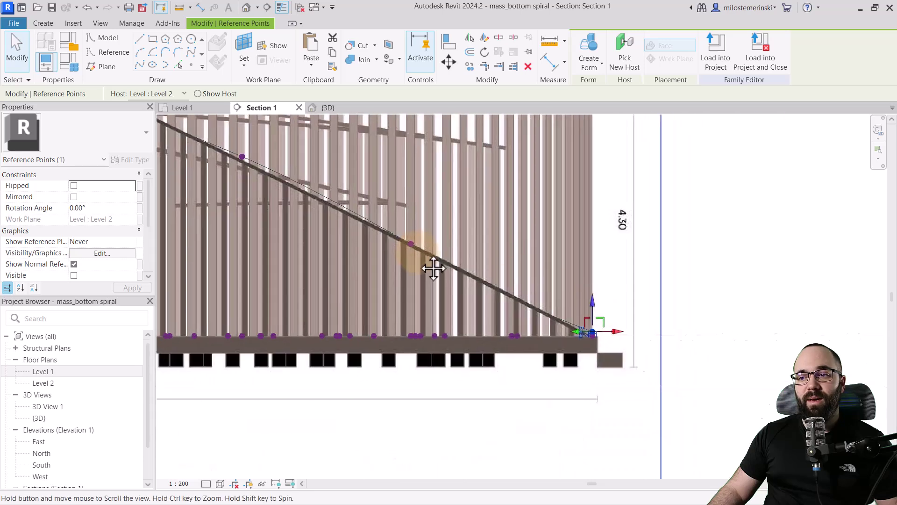
scroll(399, 257, up, 5)
- Select the reference point midway along the sloping line in Section 1
middle_drag(392, 258, 446, 292)
click(451, 290)
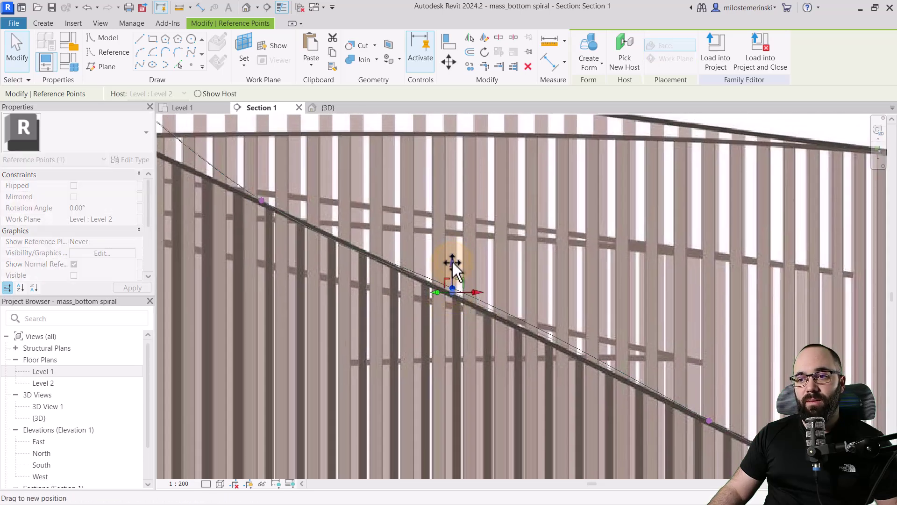
scroll(594, 328, down, 4)
middle_drag(595, 332, 461, 290)
scroll(332, 215, up, 4)
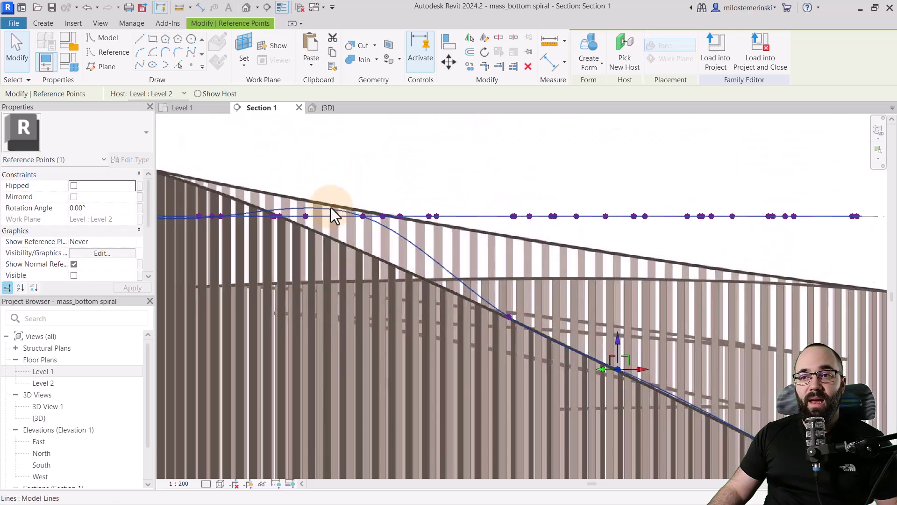
scroll(332, 215, up, 1)
- Pick another spiral reference point in 3D and lower it to the slope's height in Section 1
click(327, 108)
scroll(385, 347, up, 4)
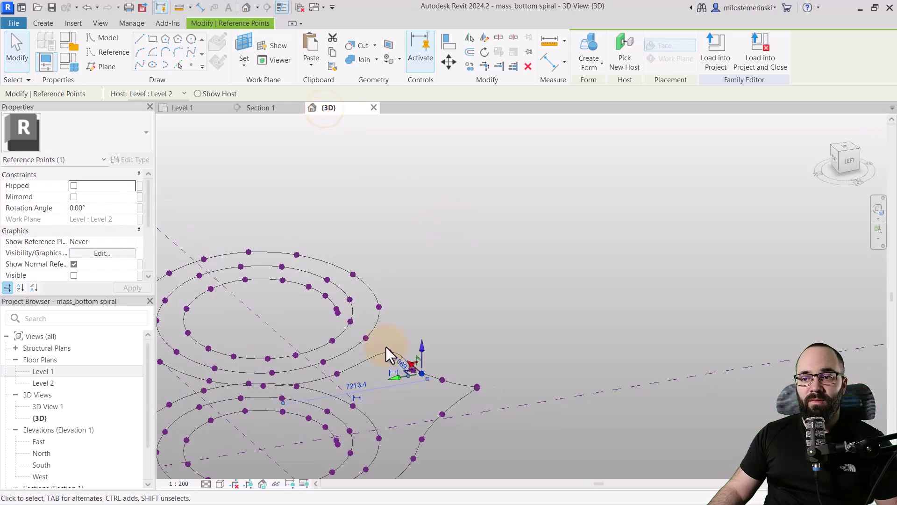
click(382, 346)
click(399, 367)
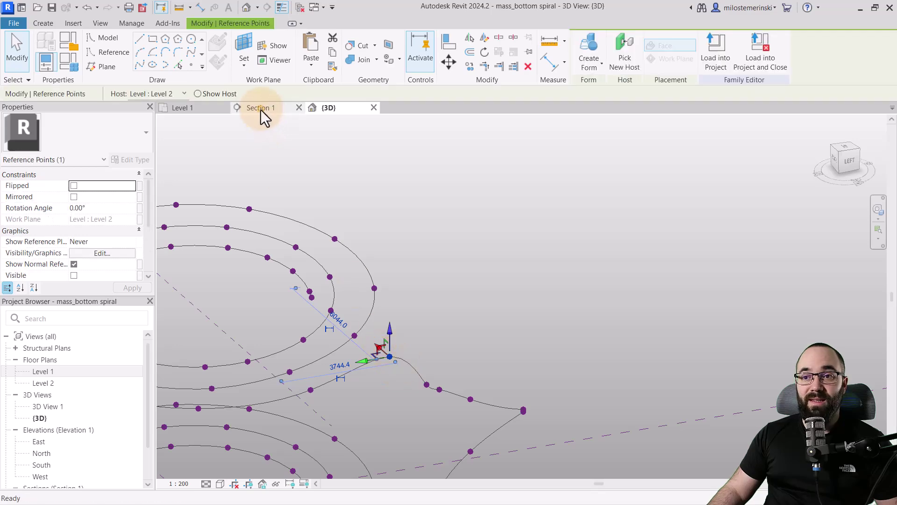
click(260, 109)
drag(378, 200, 421, 268)
scroll(421, 268, down, 2)
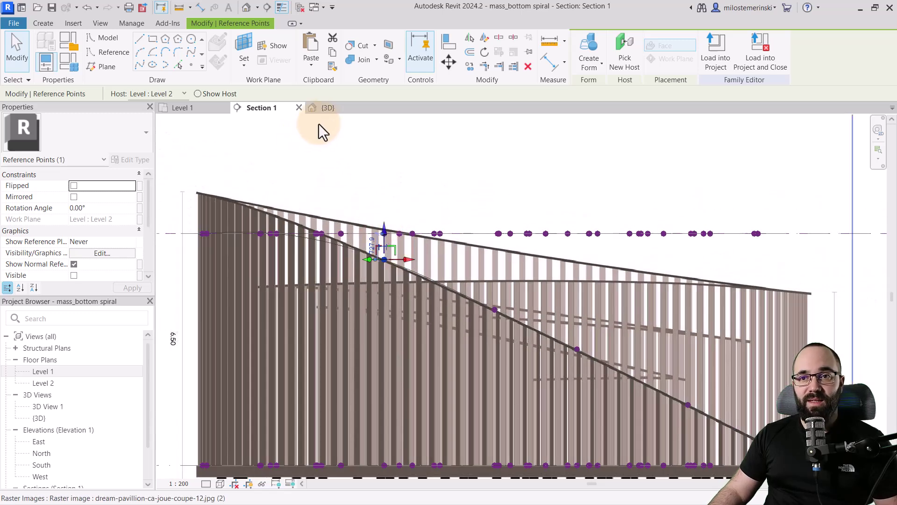
scroll(386, 200, down, 1)
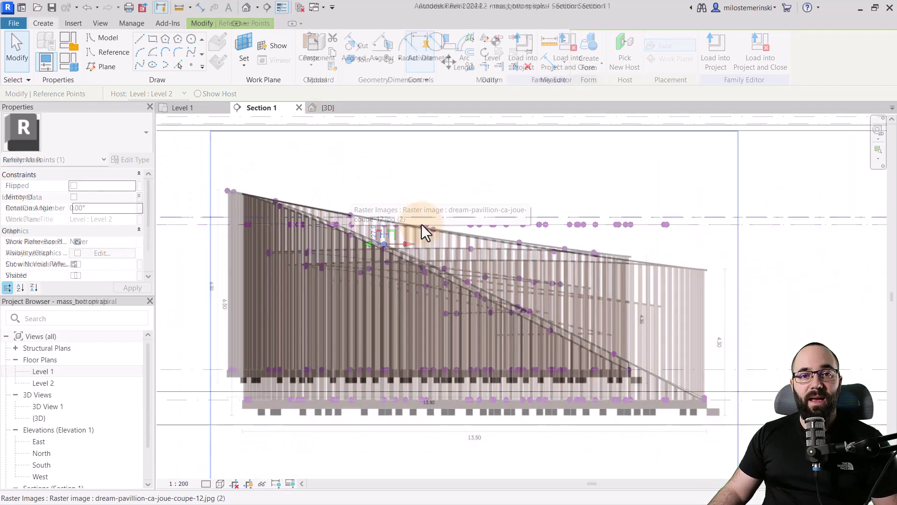
- Return to the {3D} view and orbit and zoom to see both spirals joined by the descending curve
scroll(500, 326, up, 3)
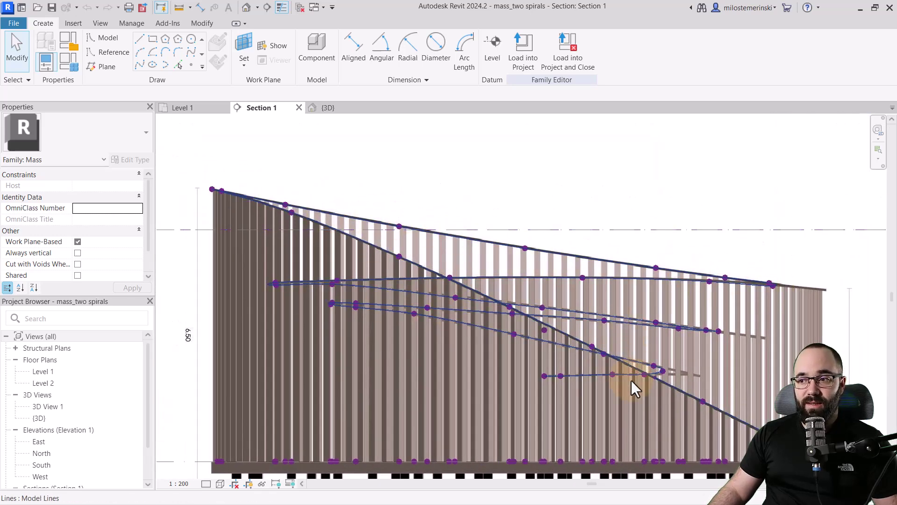
scroll(633, 383, up, 2)
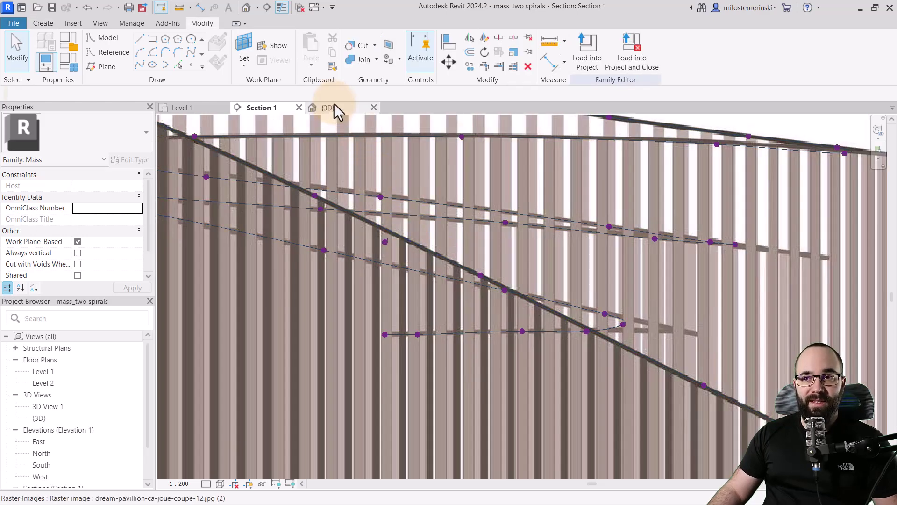
click(333, 107)
shift+middle_drag(454, 341, 500, 400)
scroll(518, 405, up, 3)
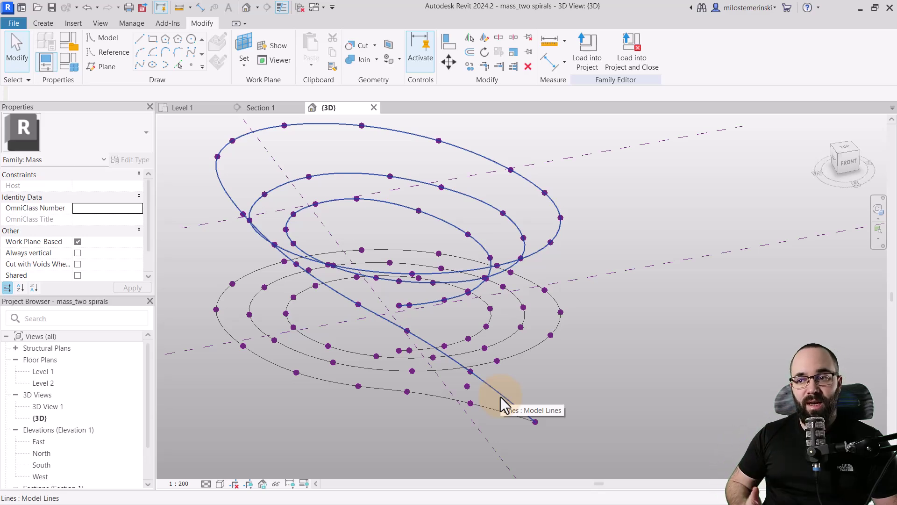
- Place a reference point on the diagonal connecting line using Draw on Work Plane
scroll(537, 400, up, 4)
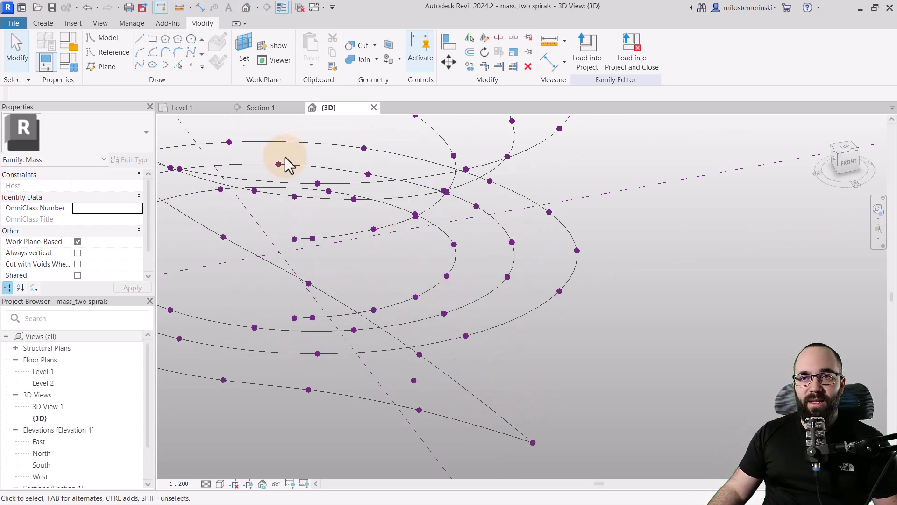
click(191, 67)
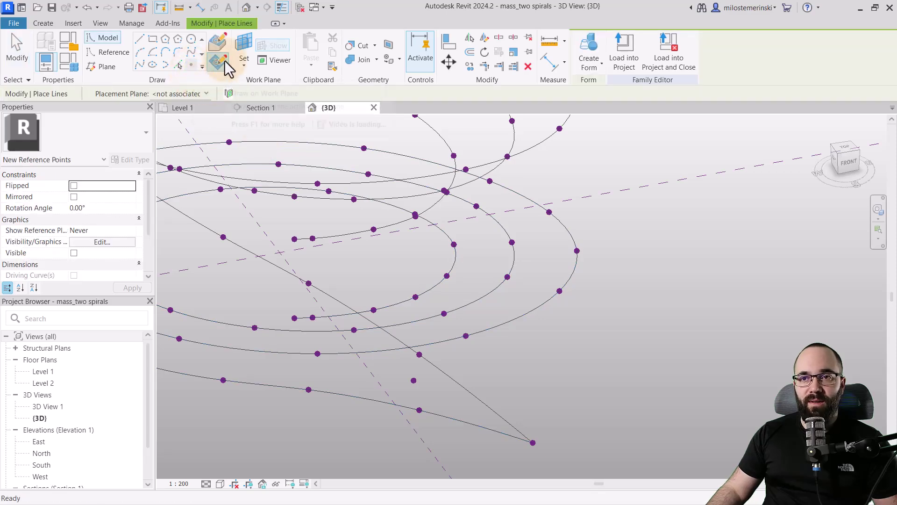
click(217, 44)
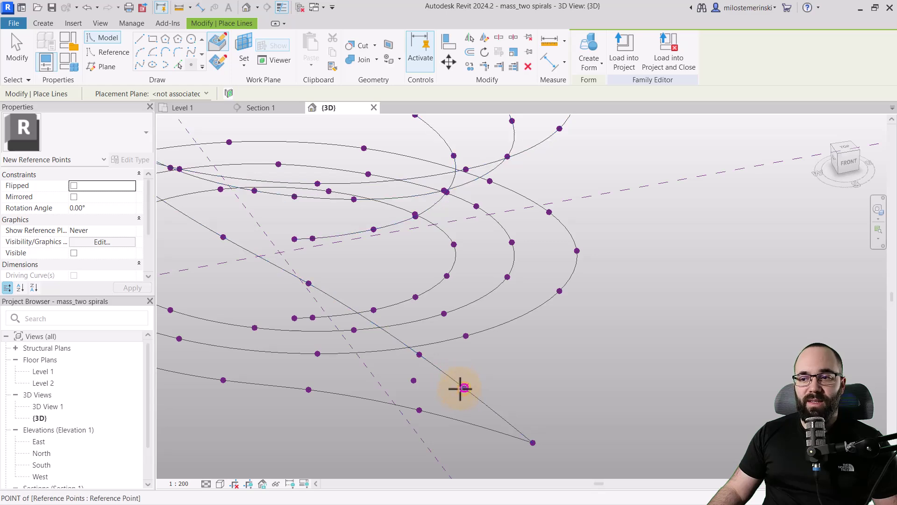
scroll(461, 386, up, 3)
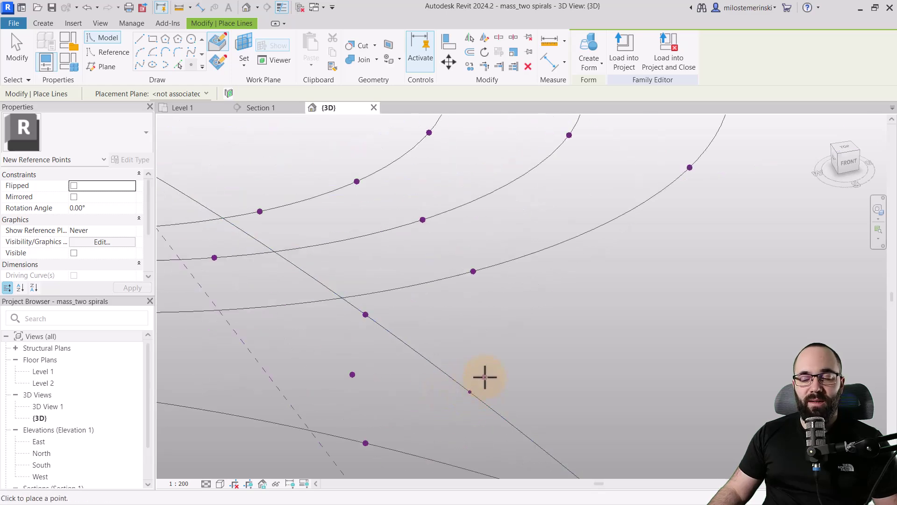
key(Escape)
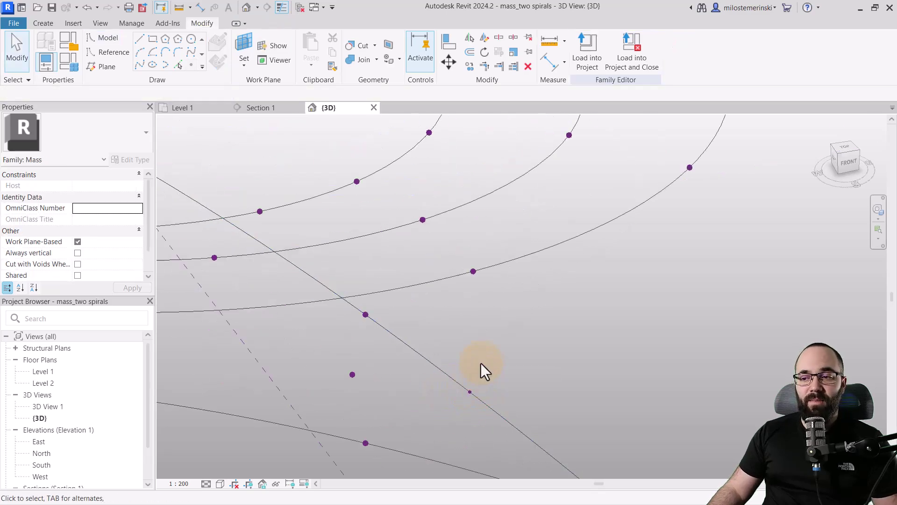
- Set the work plane to the new reference point's plane
click(246, 55)
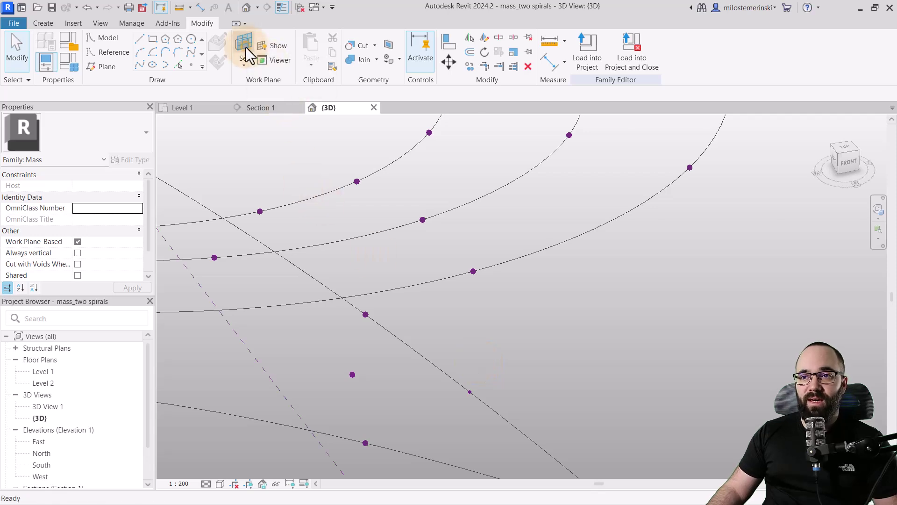
click(469, 390)
shift+middle_drag(471, 391, 405, 324)
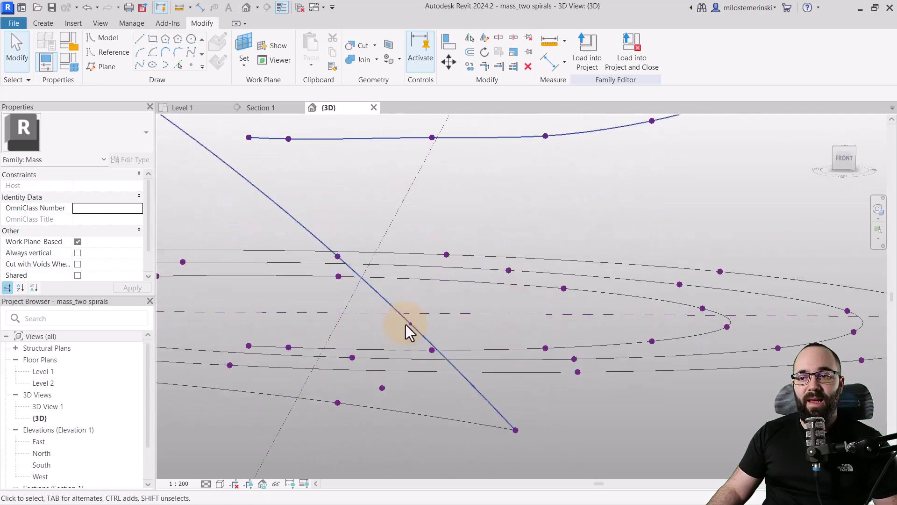
scroll(405, 324, up, 3)
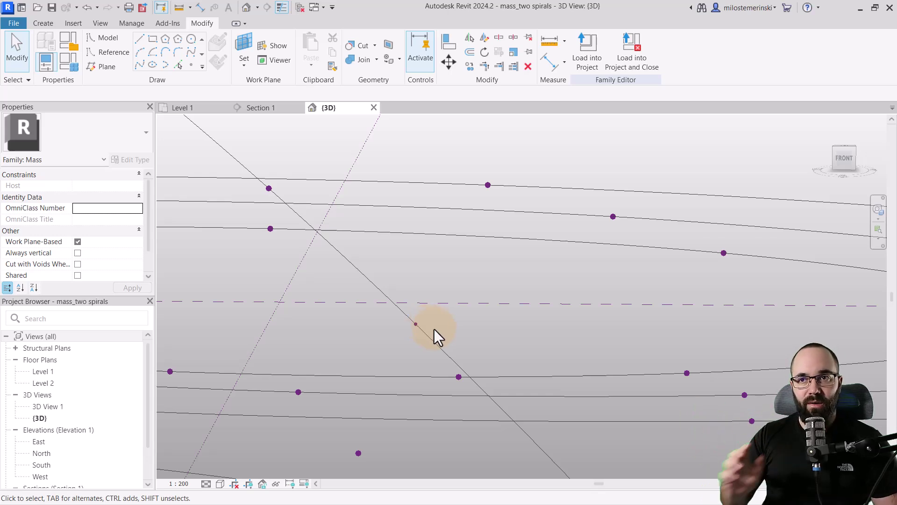
- Re-pick the work plane and choose the Rectangle tool for model lines
click(156, 43)
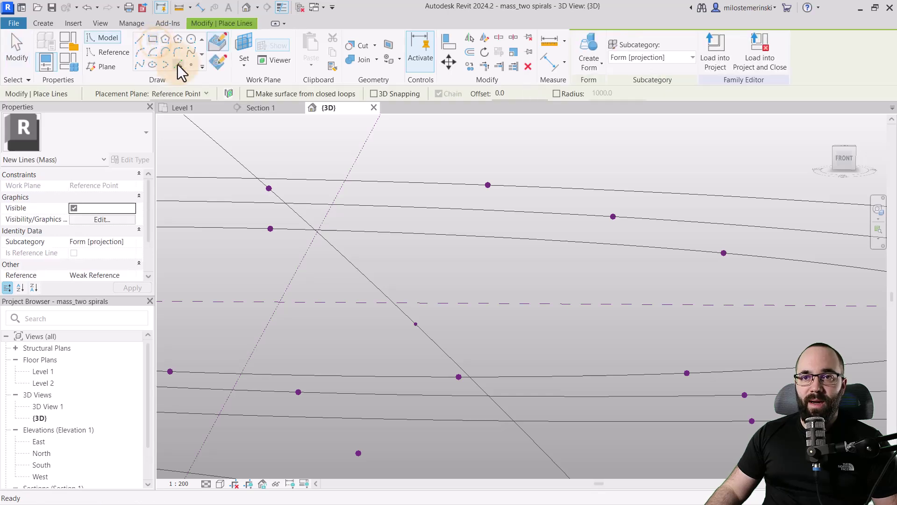
key(Escape)
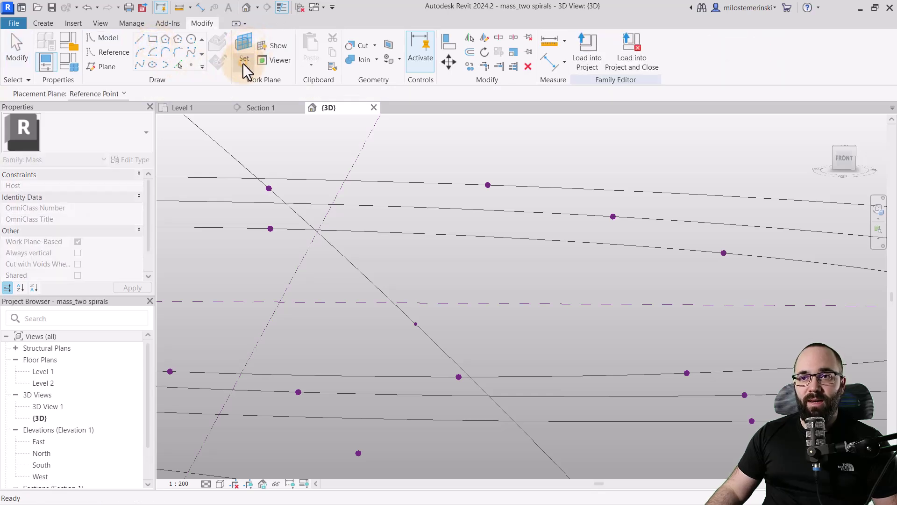
click(243, 63)
click(240, 47)
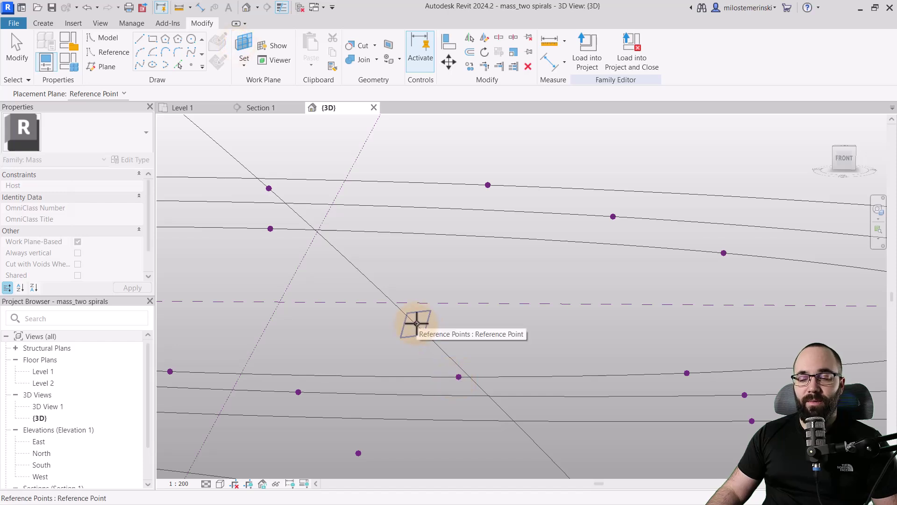
scroll(432, 320, down, 1)
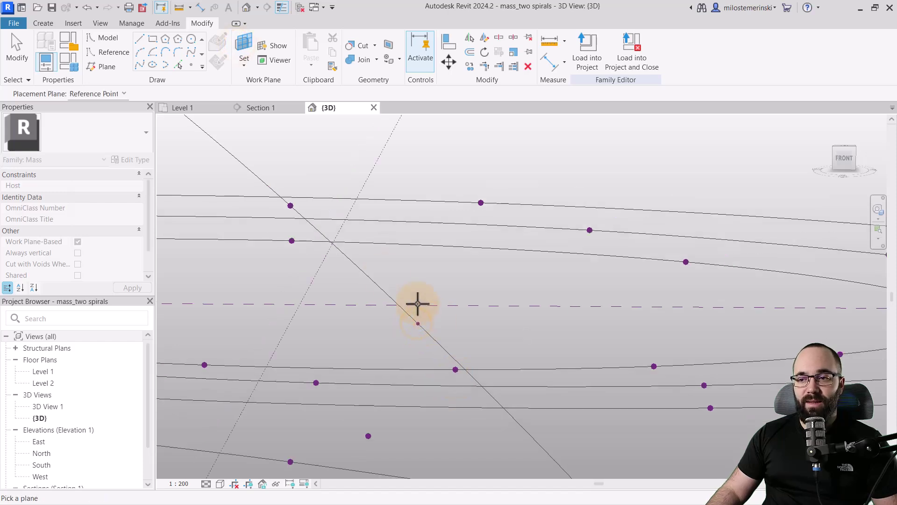
click(155, 41)
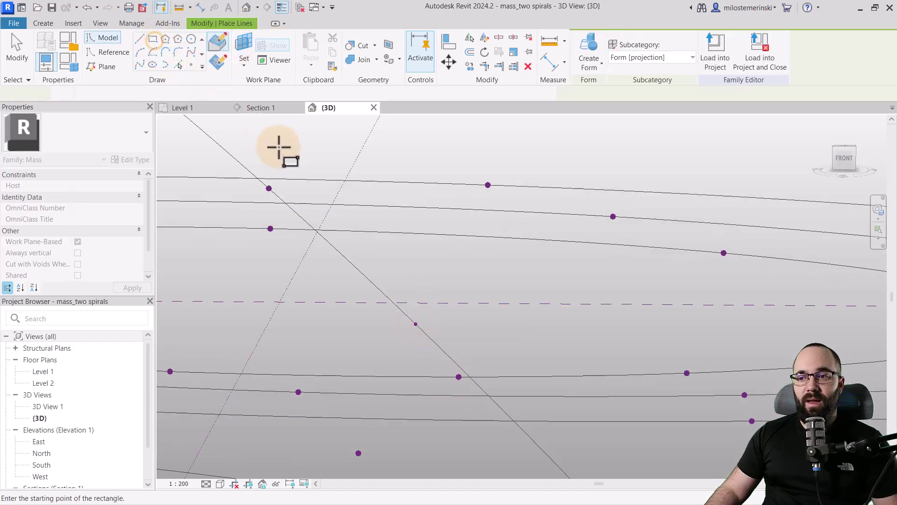
- Draw a small rectangle profile, about 363 by 188, on the reference point's work plane
click(216, 64)
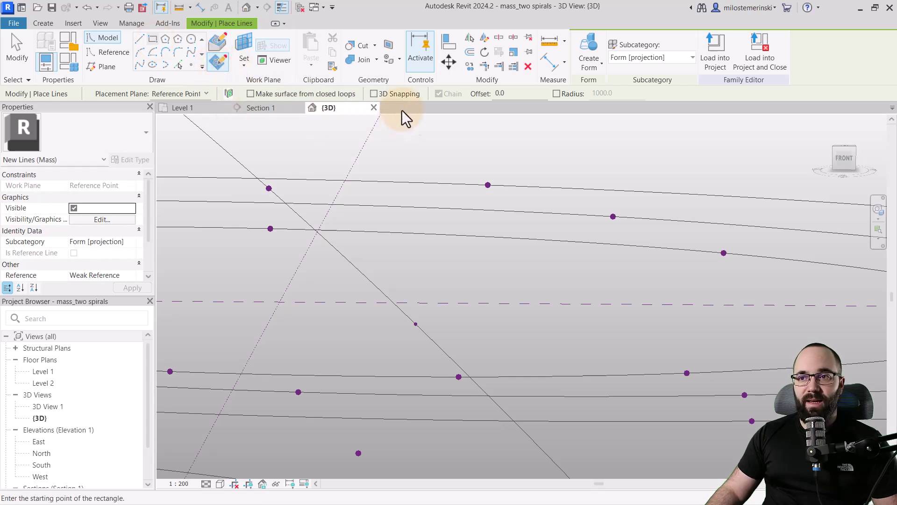
click(415, 323)
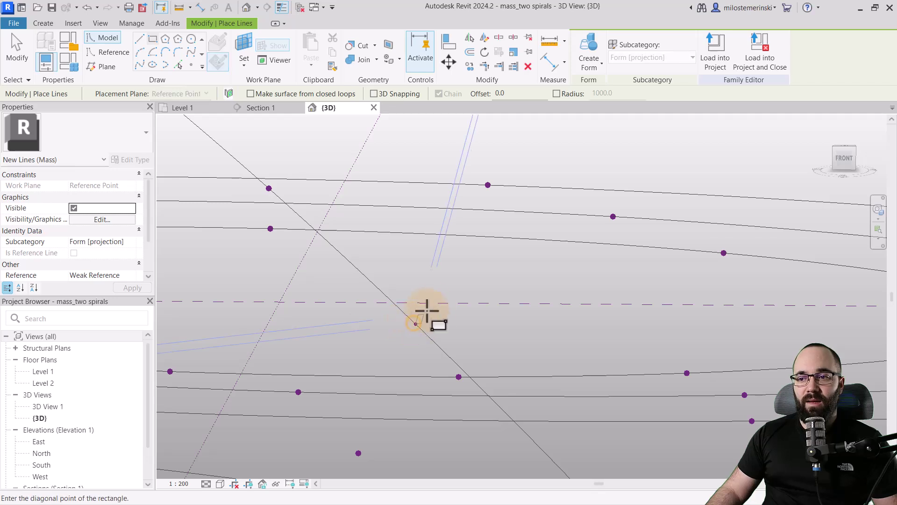
click(447, 294)
scroll(506, 301, down, 3)
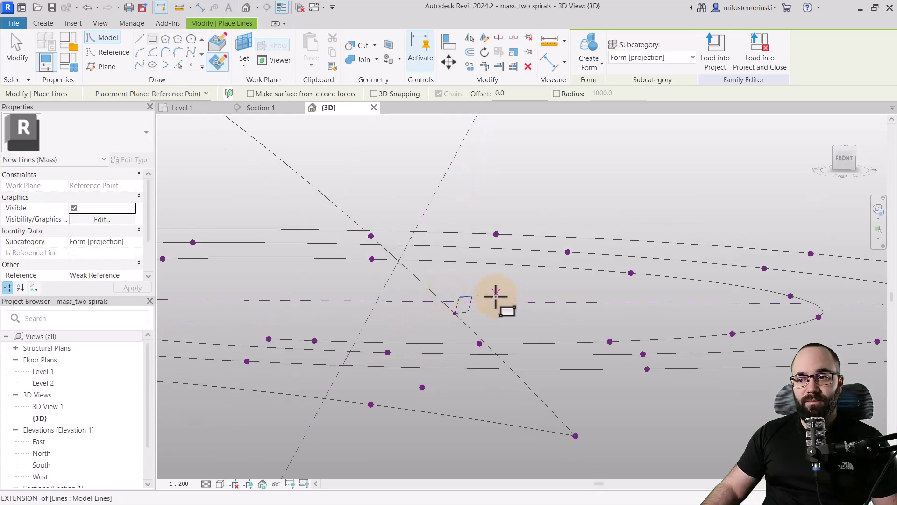
key(Escape)
key(Escape)
scroll(458, 309, up, 3)
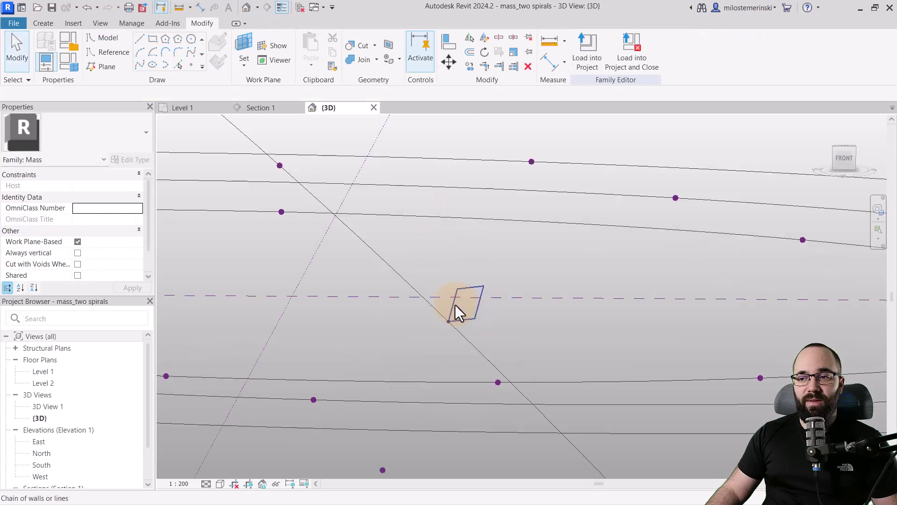
- Select the rectangle's edges one at a time and as a chain to check its dimensions
key(Tab)
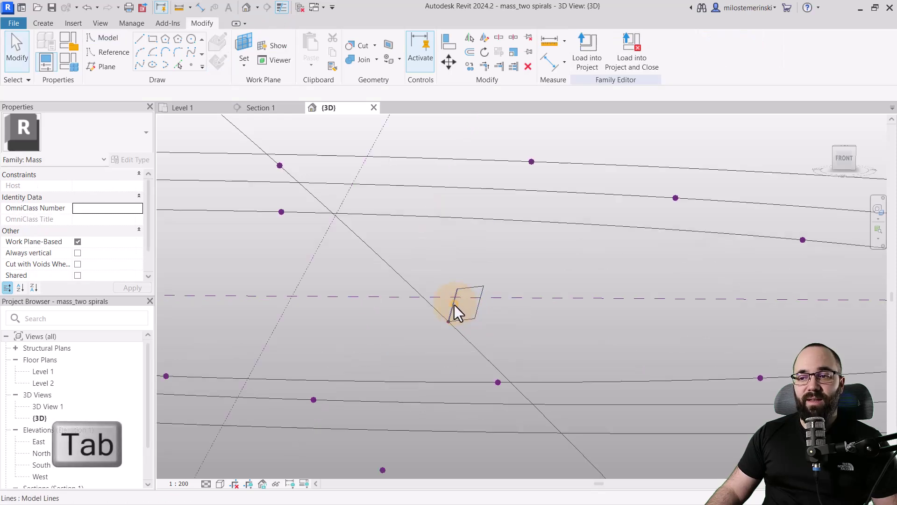
click(447, 307)
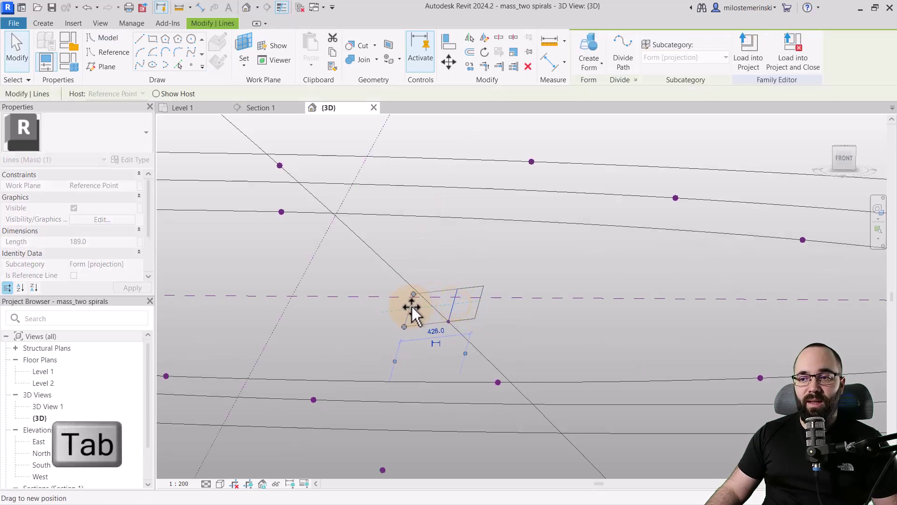
click(481, 307)
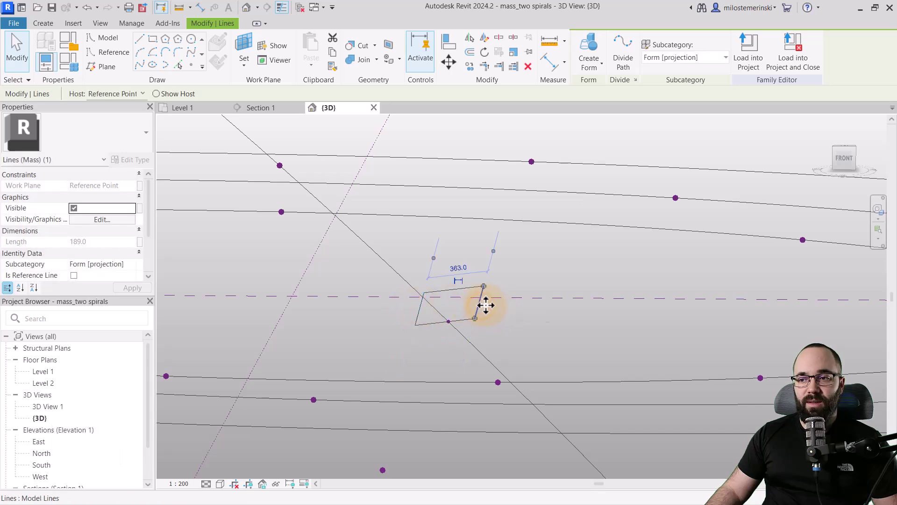
key(Escape)
key(Tab)
click(463, 291)
click(463, 291)
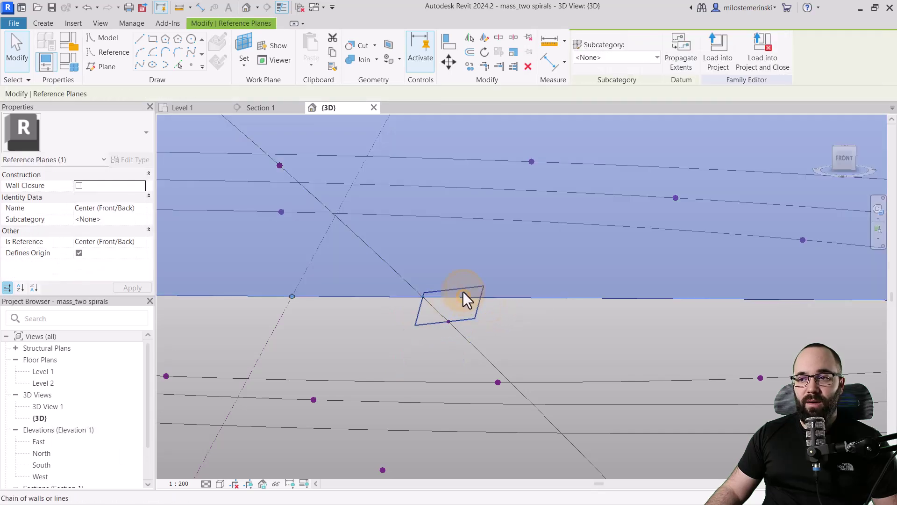
click(464, 277)
click(461, 287)
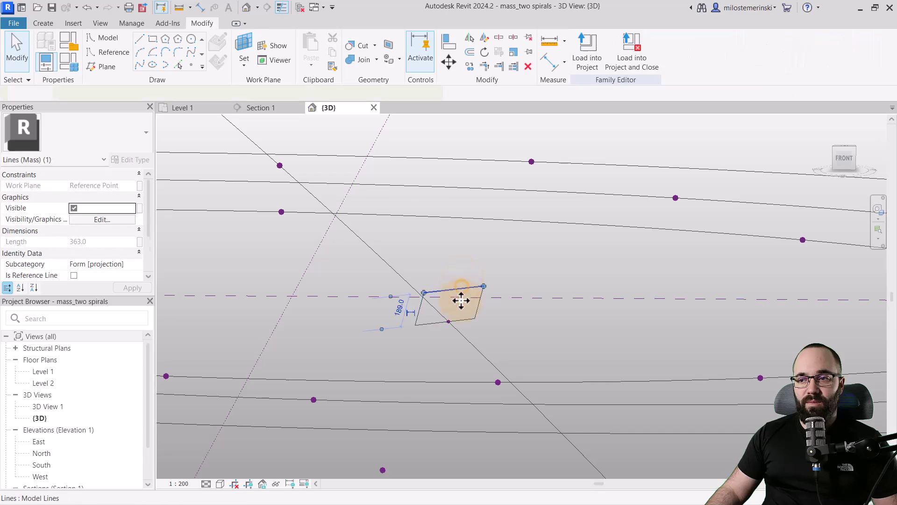
scroll(473, 285, down, 4)
shift+middle_drag(503, 312, 477, 394)
- Sweep the rectangle profile along the upper spiral and diagonal line into a ribbon form
click(469, 411)
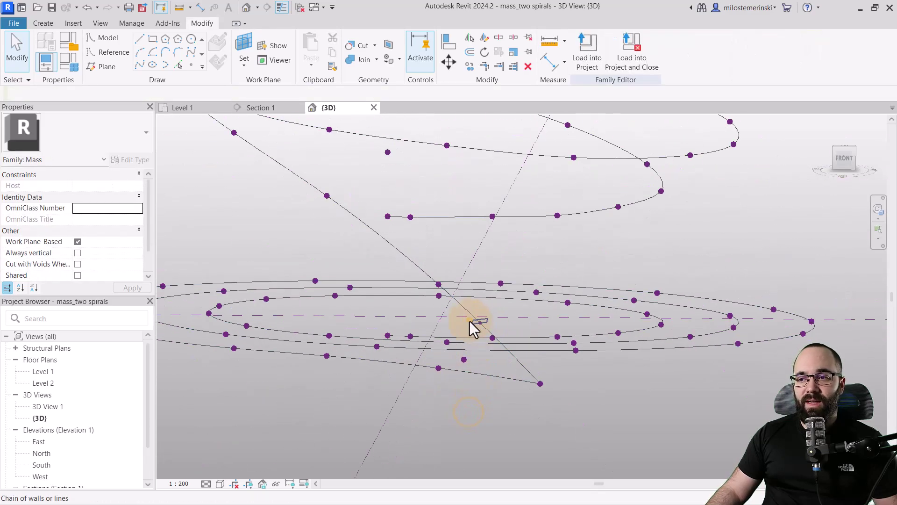
click(469, 329)
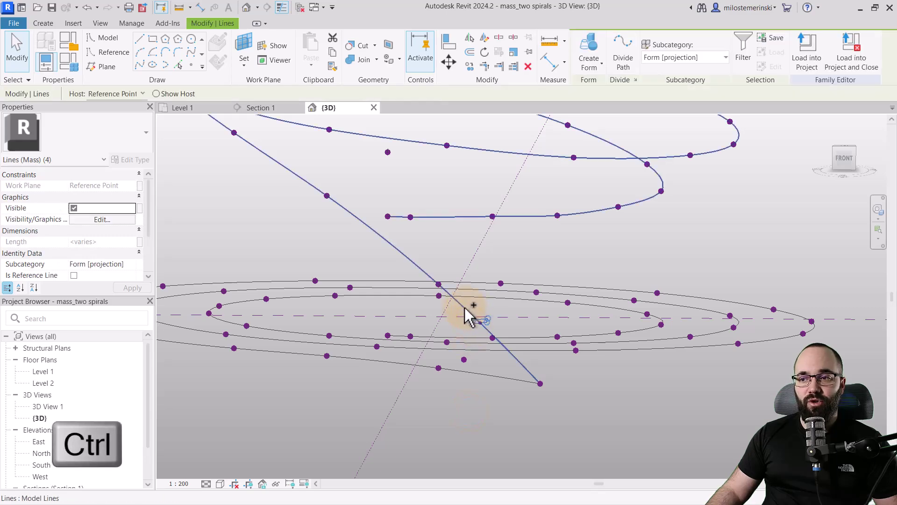
ctrl+click(465, 315)
shift+middle_drag(507, 360, 497, 306)
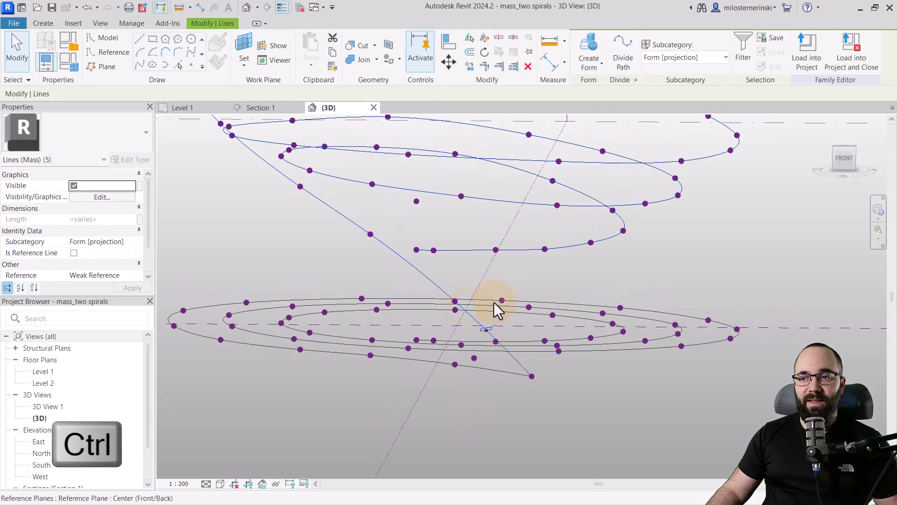
click(590, 53)
key(Escape)
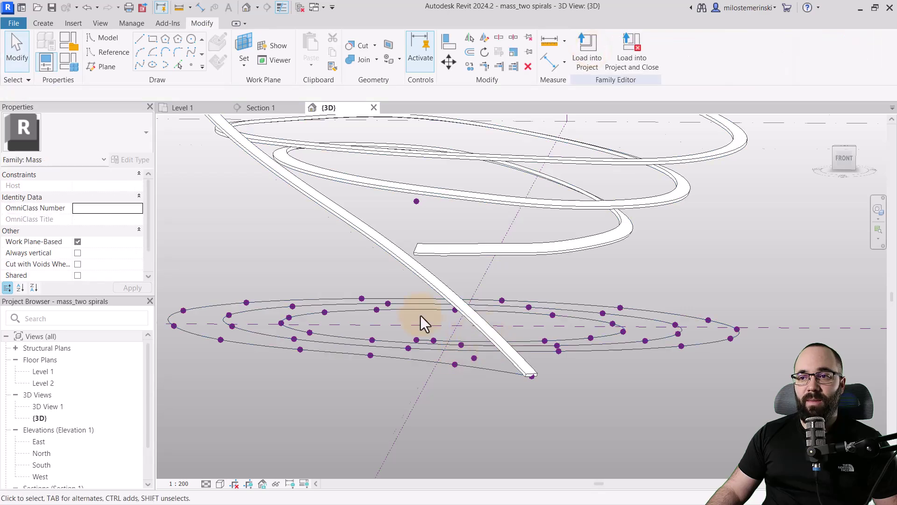
shift+middle_drag(421, 320, 445, 441)
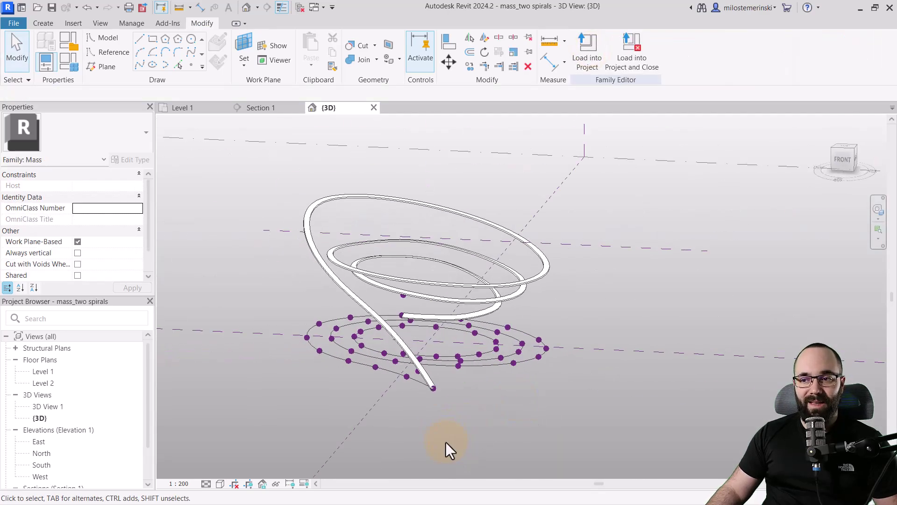
- Select the flat spiral line on the ground and orbit around it
click(388, 374)
shift+middle_drag(382, 367, 421, 459)
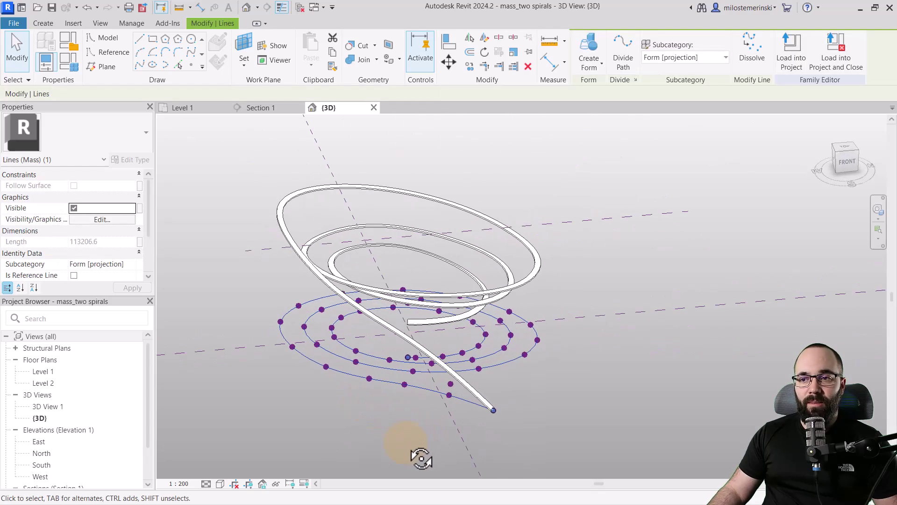
shift+middle_drag(403, 428, 416, 440)
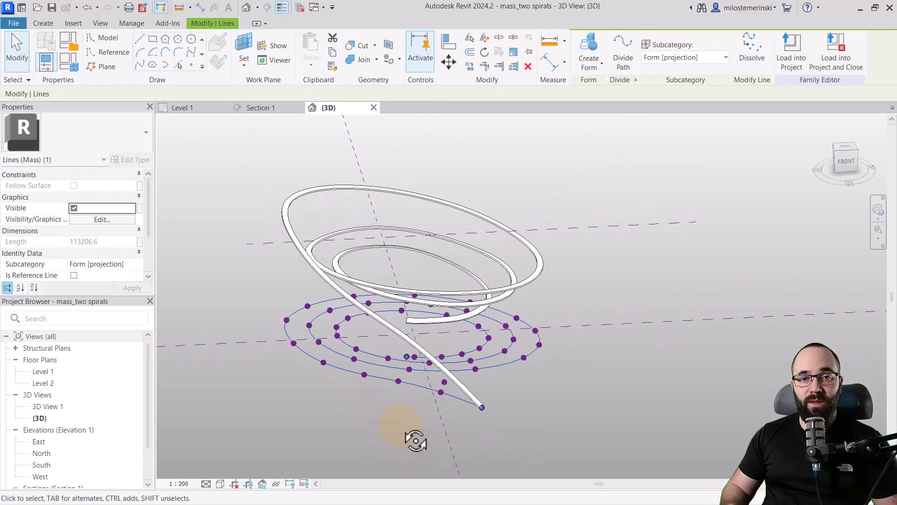
shift+middle_drag(448, 390, 383, 430)
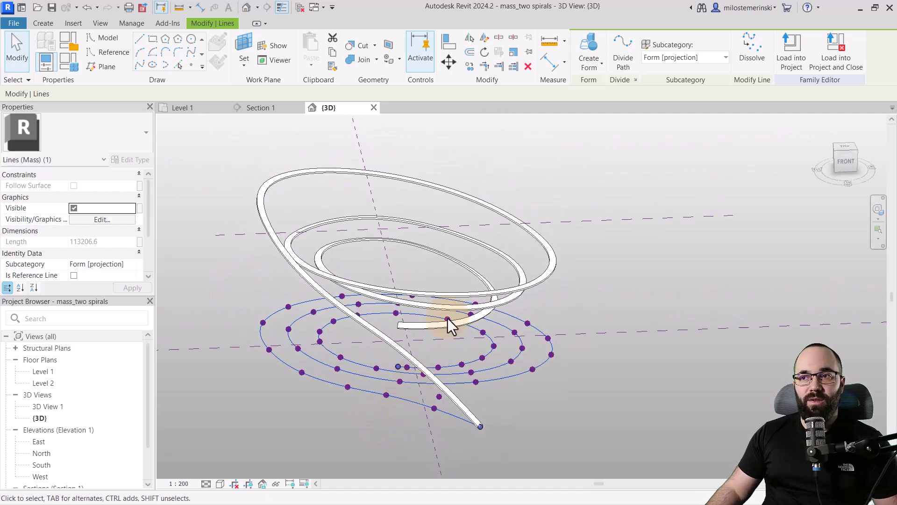
click(587, 47)
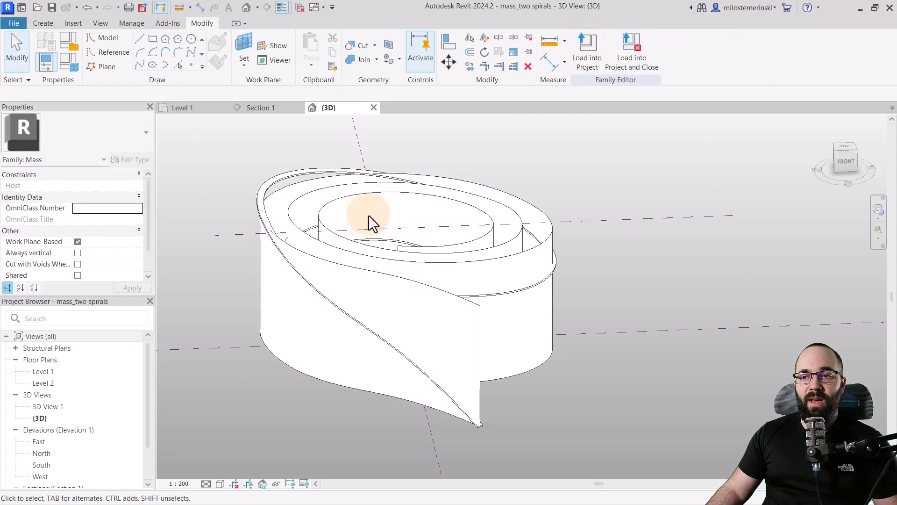
click(370, 195)
click(308, 209)
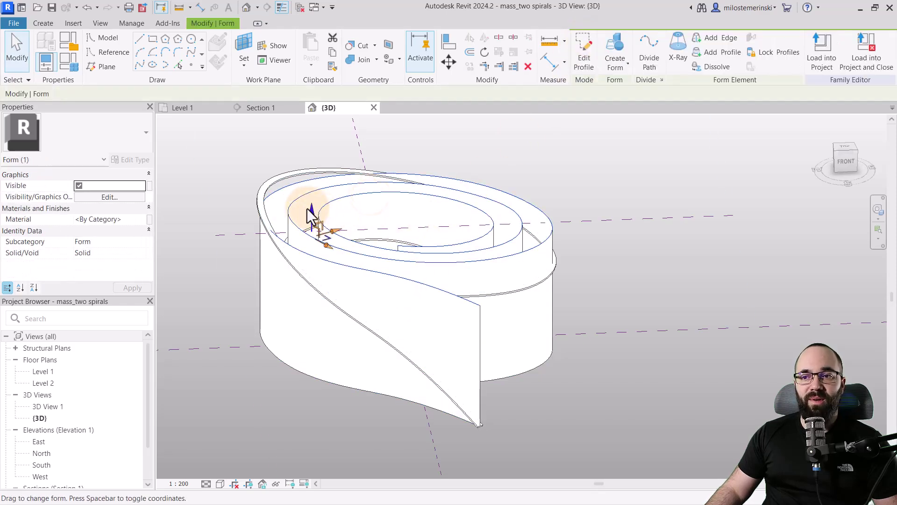
shift+middle_drag(311, 217, 310, 190)
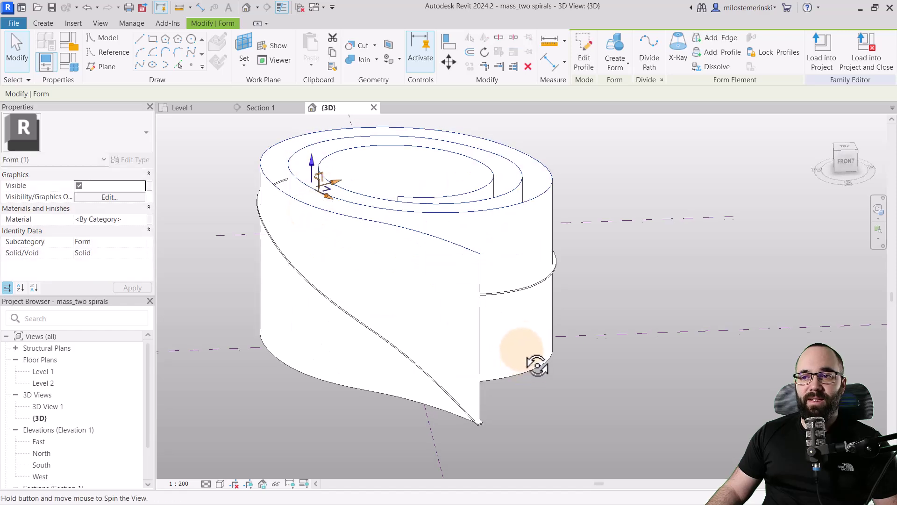
shift+middle_drag(537, 366, 545, 385)
click(545, 385)
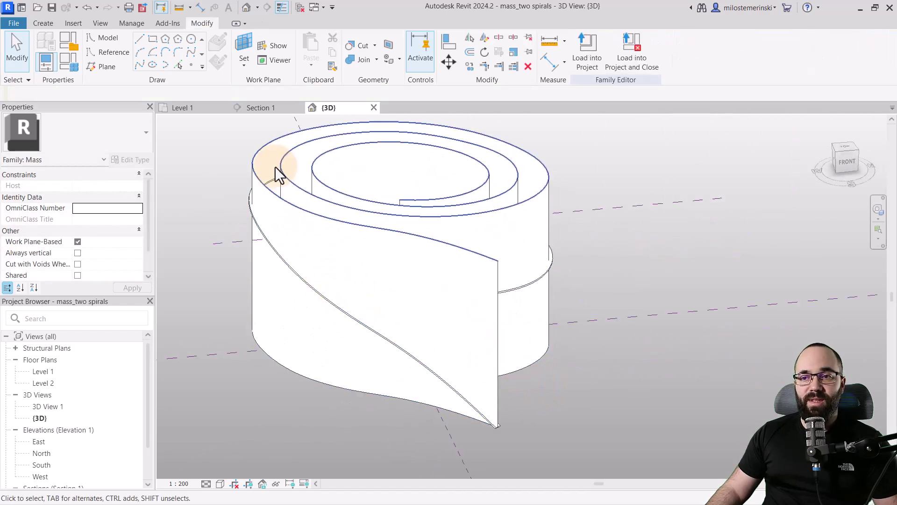
key(Tab)
click(251, 167)
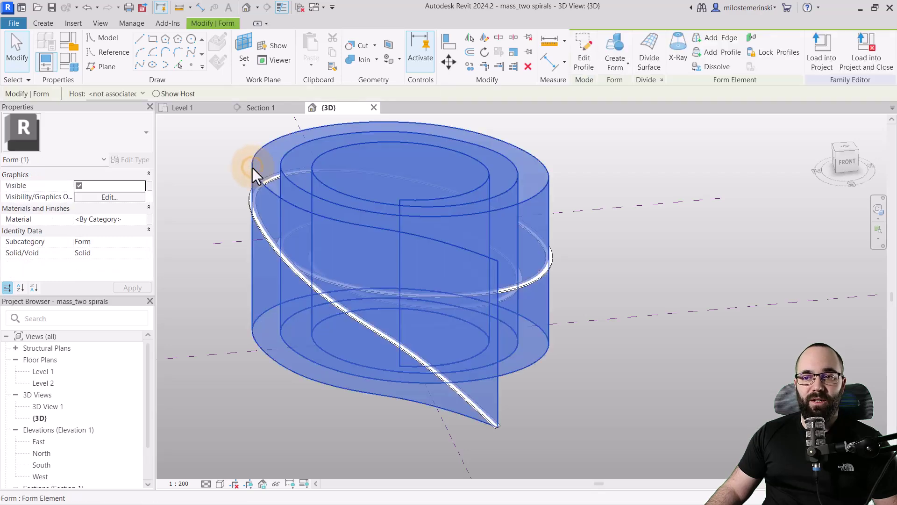
click(261, 229)
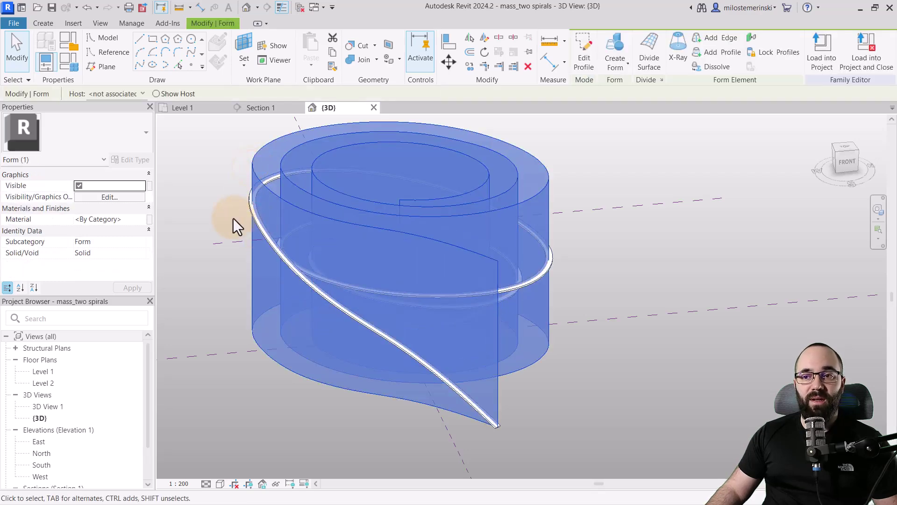
click(261, 228)
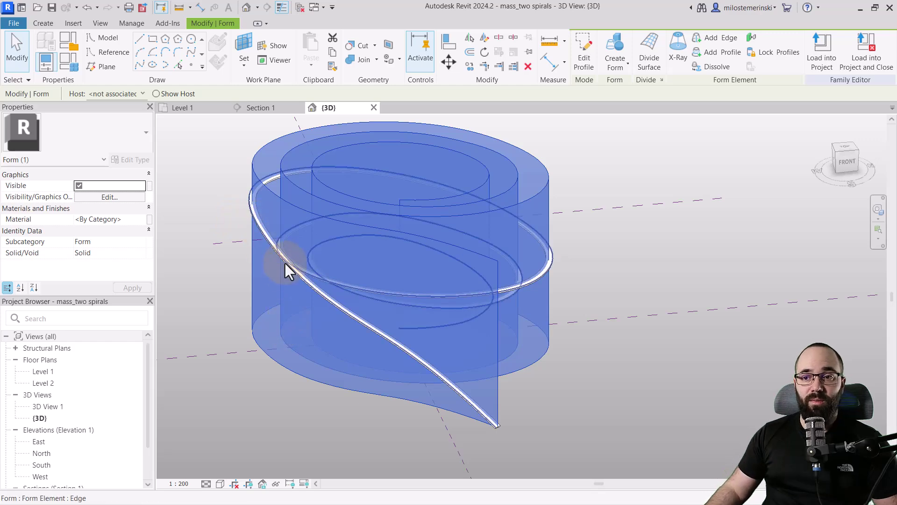
click(650, 286)
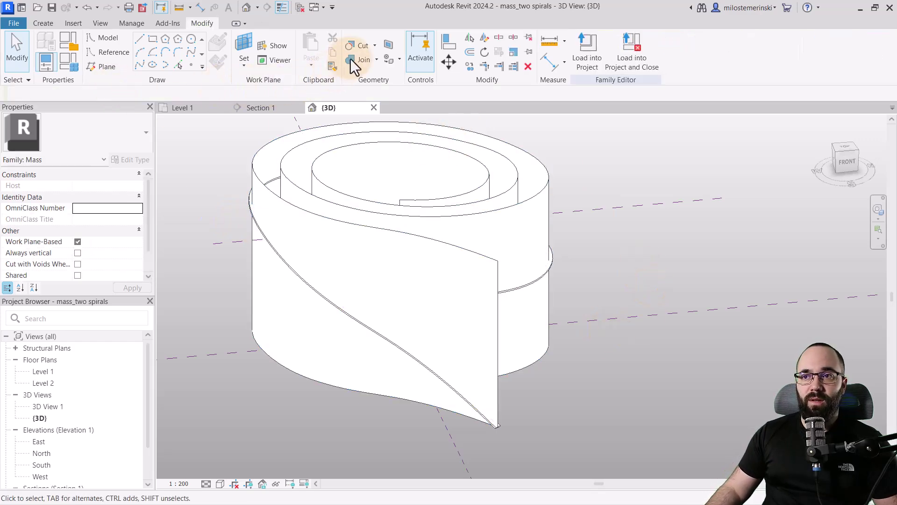
- Cut the spiral wall mass with the sloping ribbon using Cut Geometry
click(360, 47)
click(324, 215)
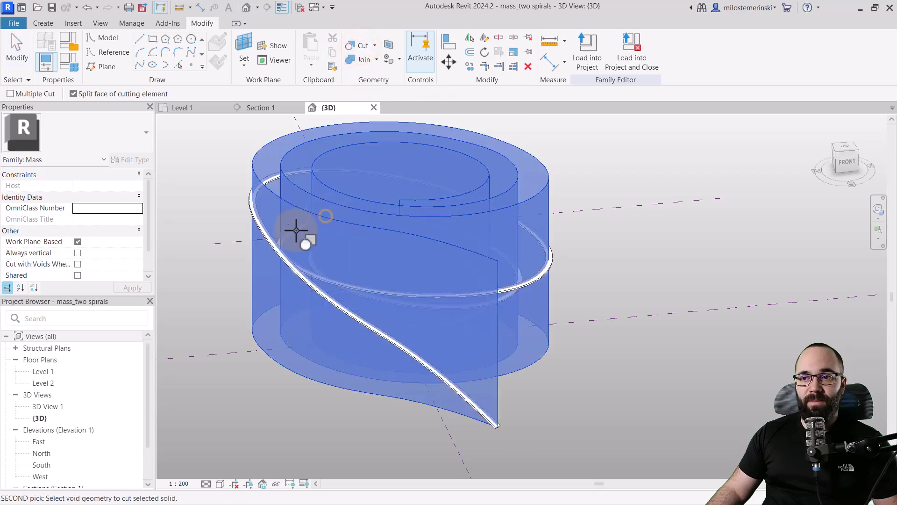
click(272, 246)
click(221, 270)
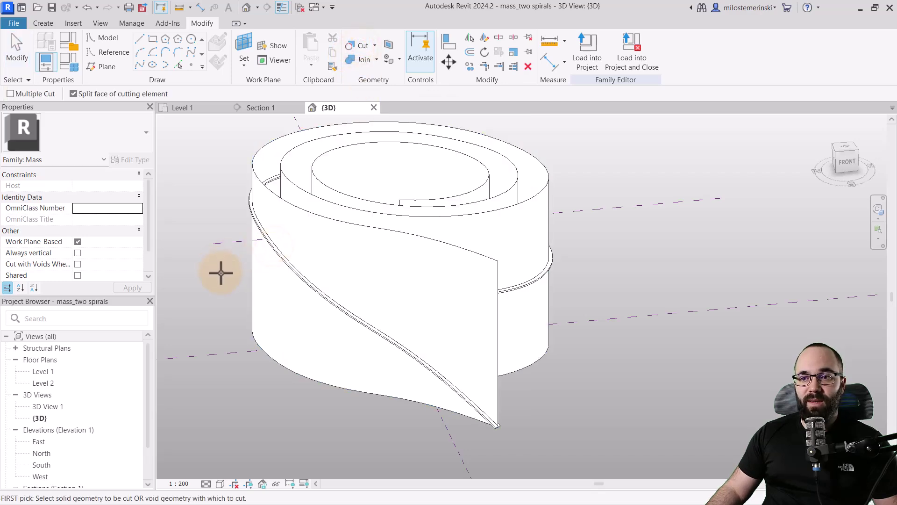
key(Escape)
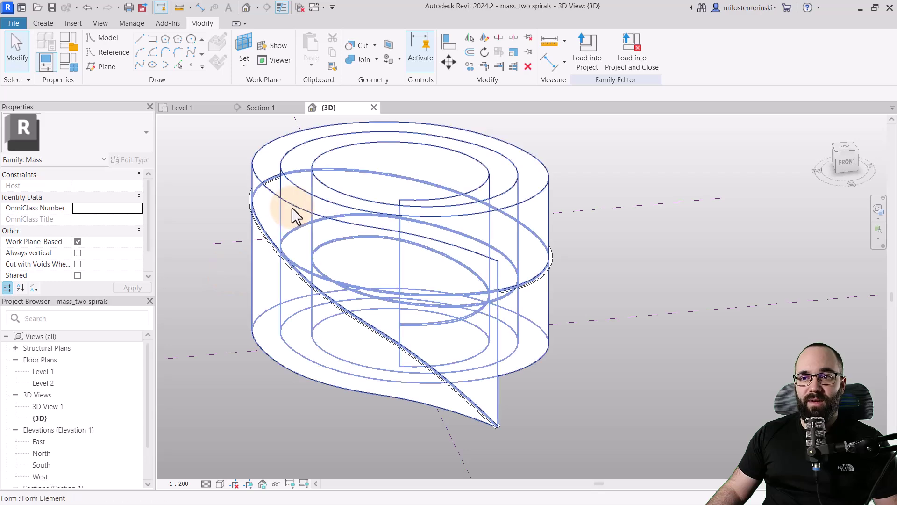
- Check the upper and lower wall parts, test-stretching the upper part and then undoing it
click(497, 341)
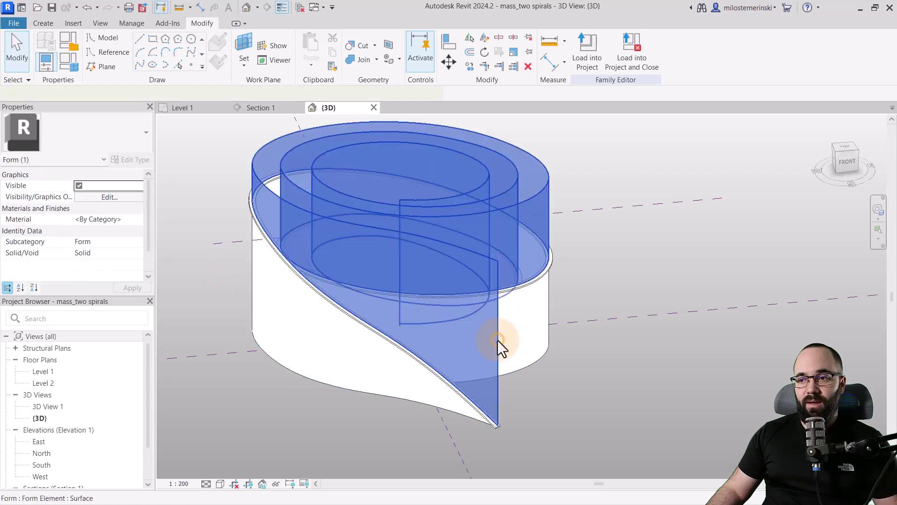
click(264, 381)
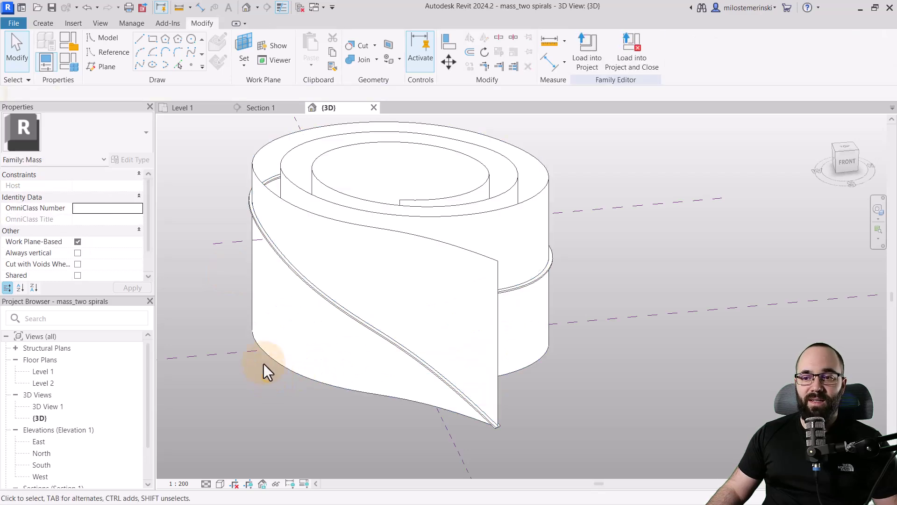
click(254, 322)
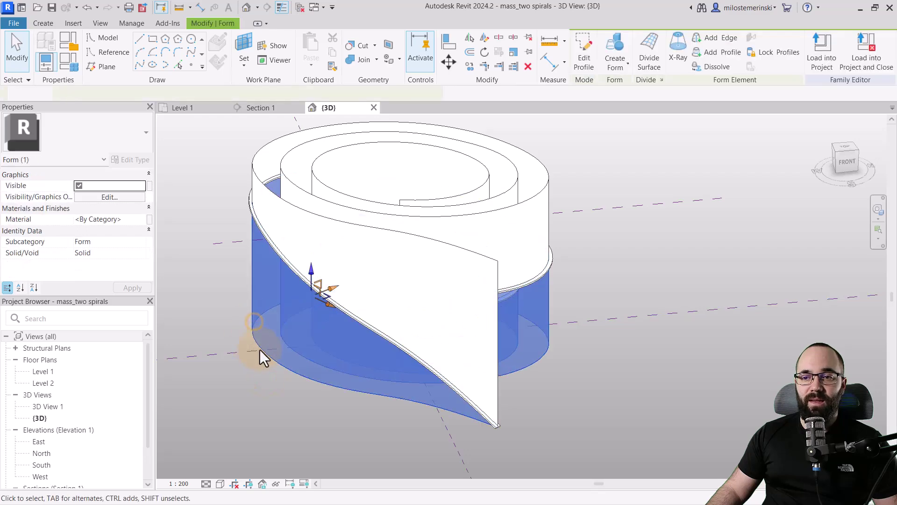
click(498, 300)
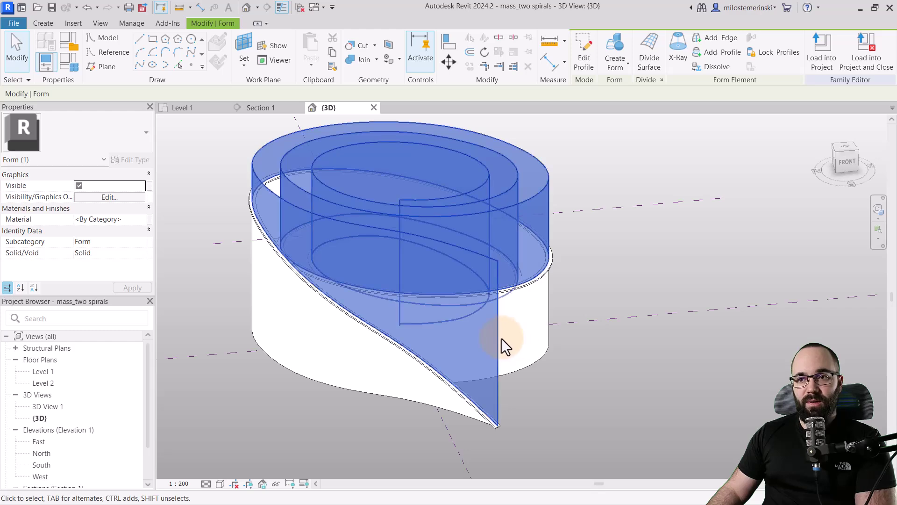
drag(557, 332, 560, 348)
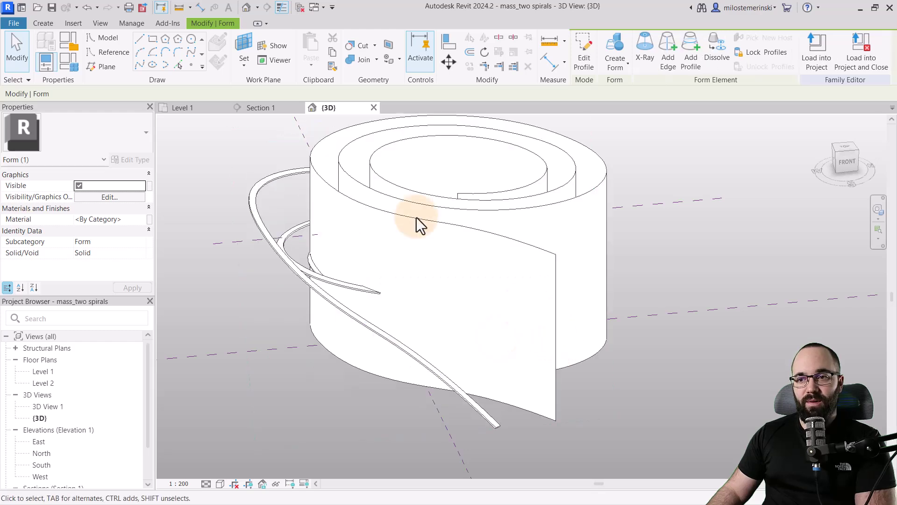
click(88, 7)
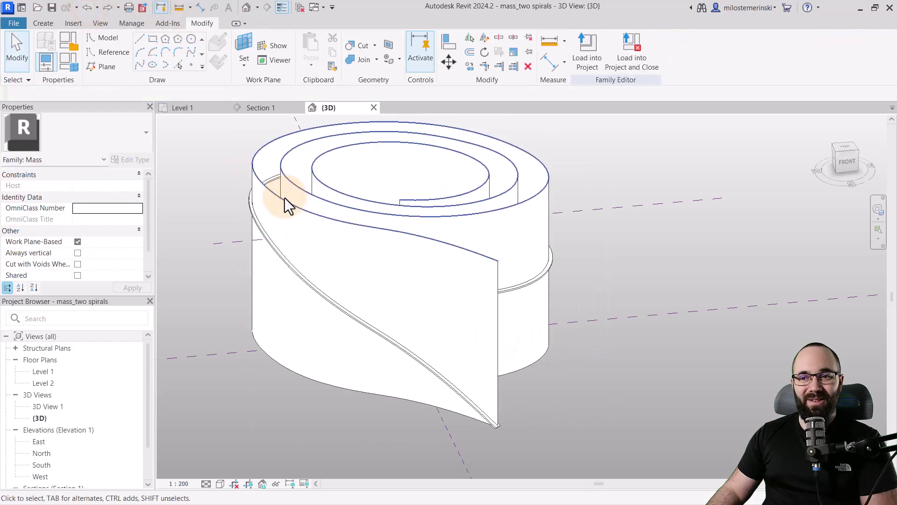
click(284, 197)
key(Escape)
click(500, 317)
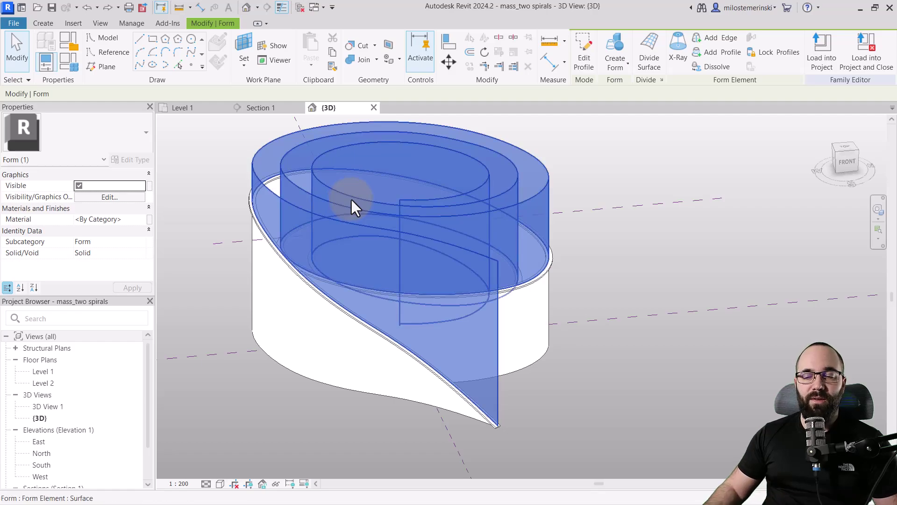
click(345, 256)
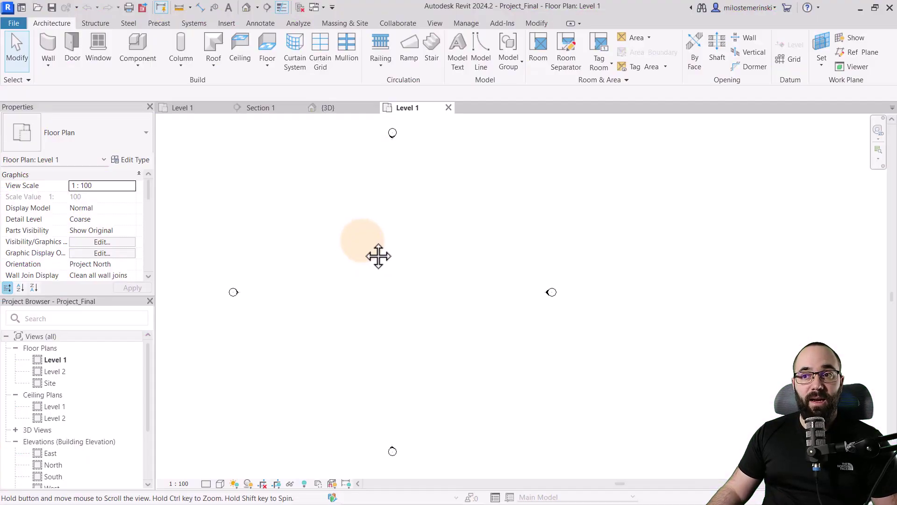
- Load the mass_two spirals family into Project_Final and place one instance in the middle of Level 1
click(322, 108)
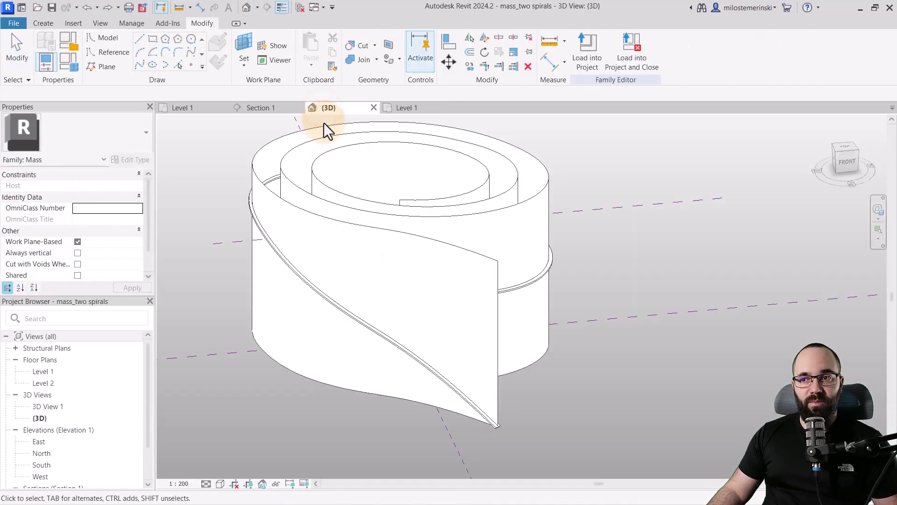
click(596, 67)
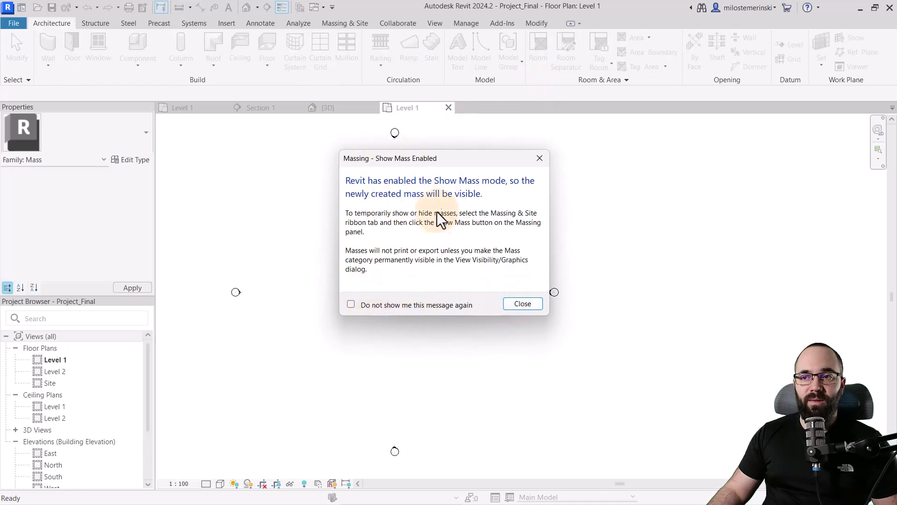
click(518, 304)
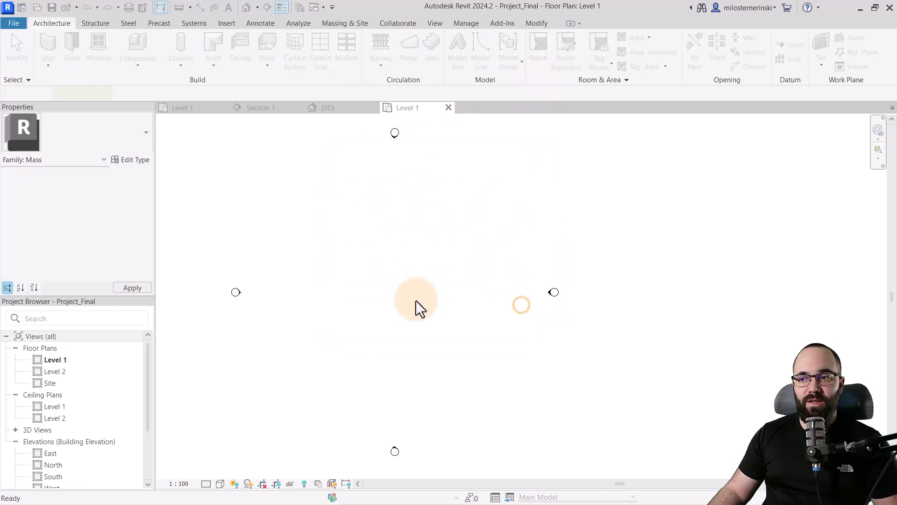
click(595, 74)
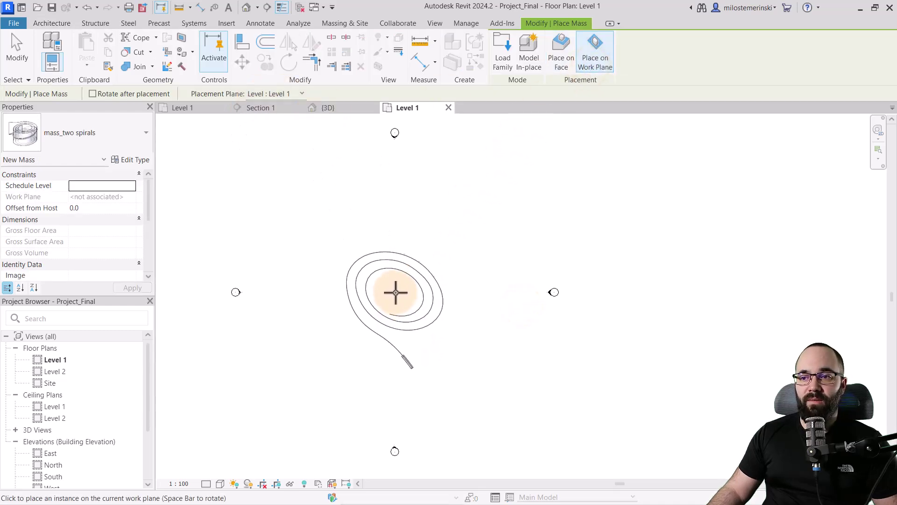
click(395, 293)
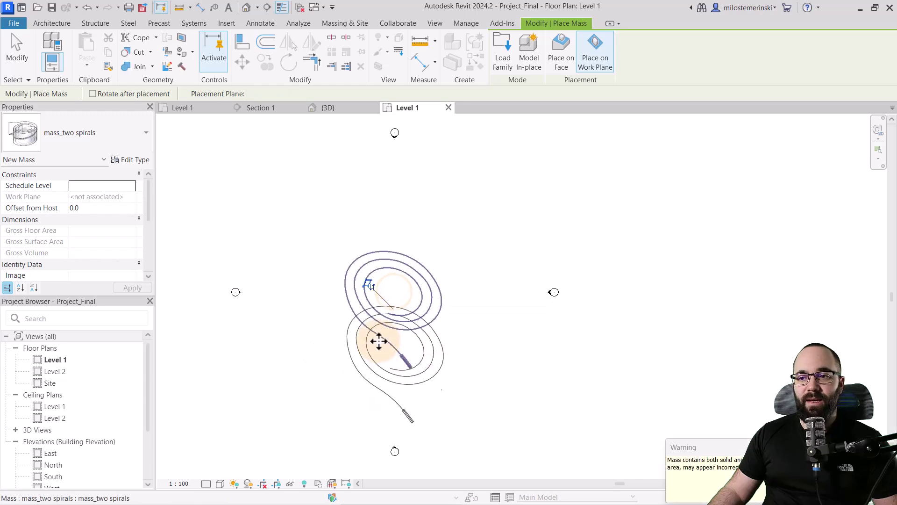
key(Escape)
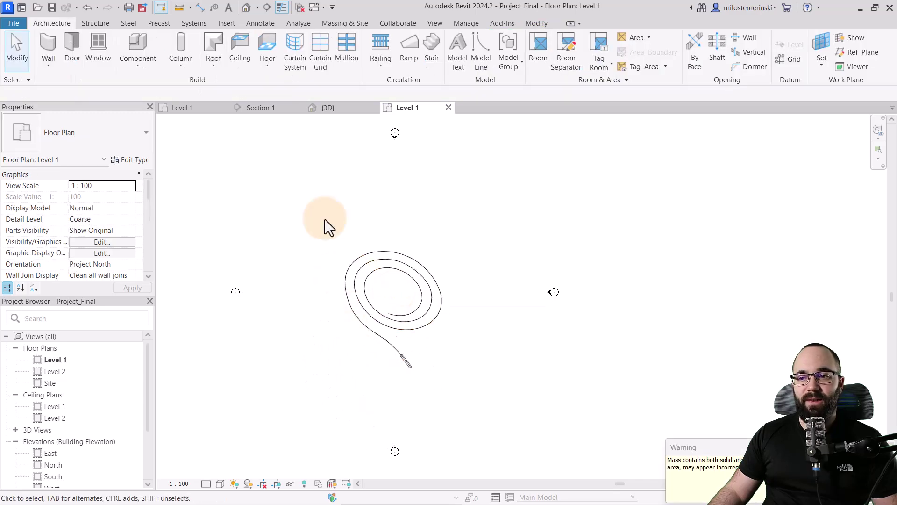
- In the default 3D view, apply a Wooden Vertical mullions curtain system to the spiral mass's curved faces
click(248, 7)
shift+middle_drag(525, 341, 569, 345)
middle_drag(426, 321, 327, 334)
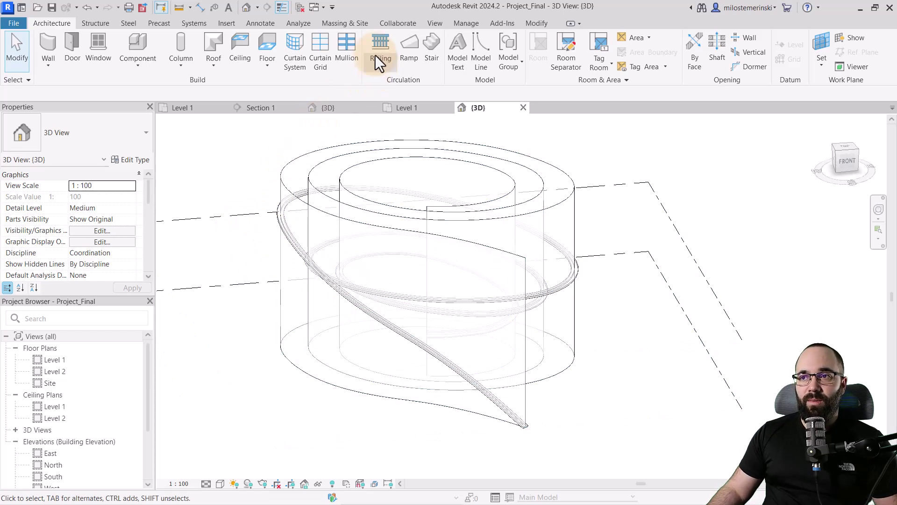
click(353, 24)
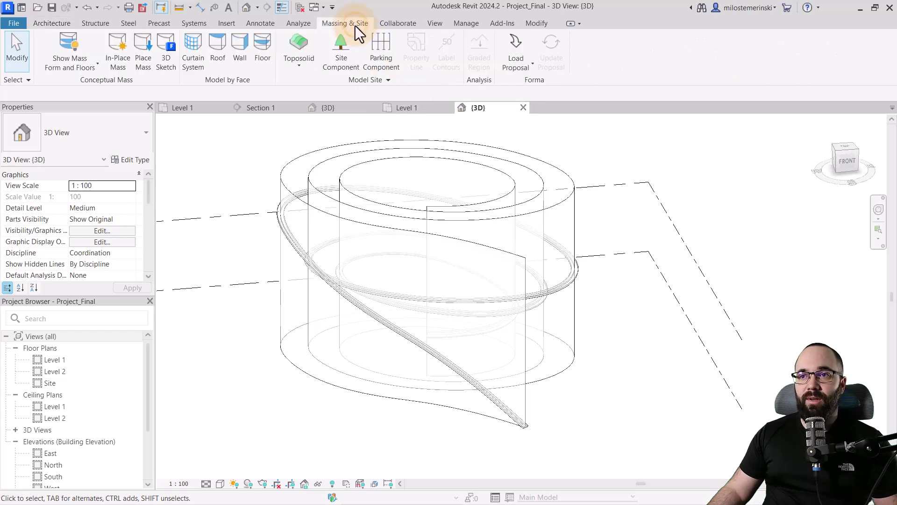
click(192, 68)
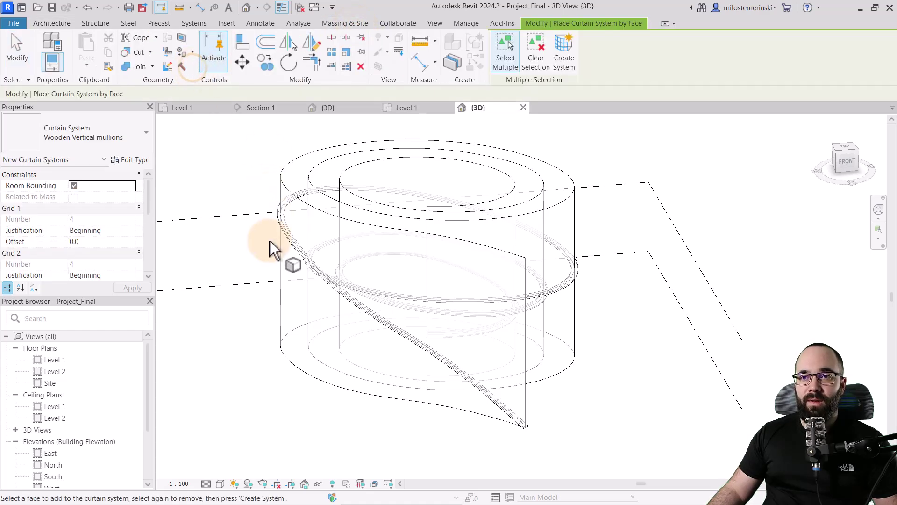
click(286, 301)
click(571, 66)
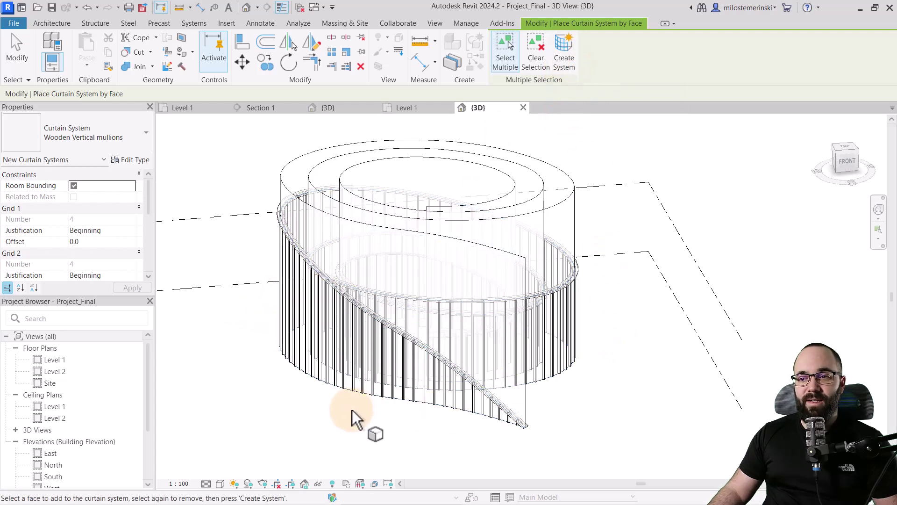
- Orbit and zoom around the new mullion curtain system to inspect it along the ribbon
shift+middle_drag(356, 421, 320, 380)
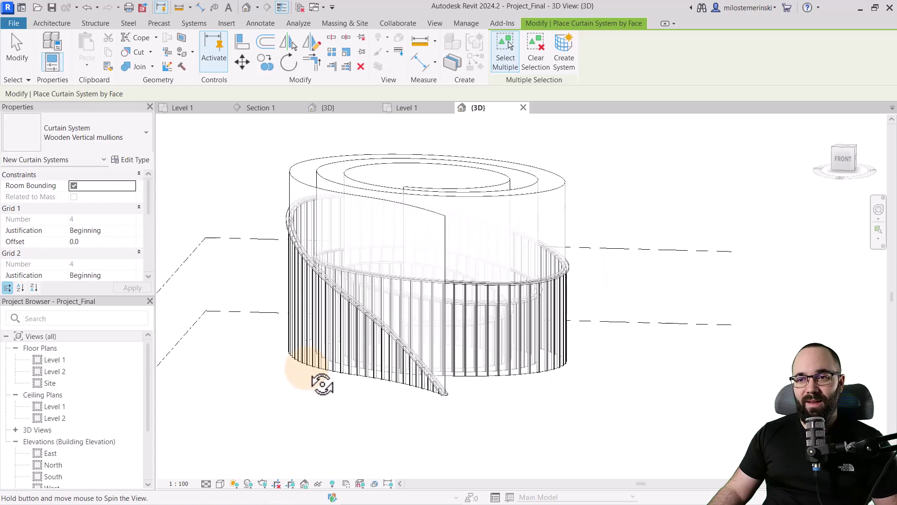
scroll(456, 417, up, 5)
shift+middle_drag(457, 418, 621, 358)
scroll(621, 357, up, 3)
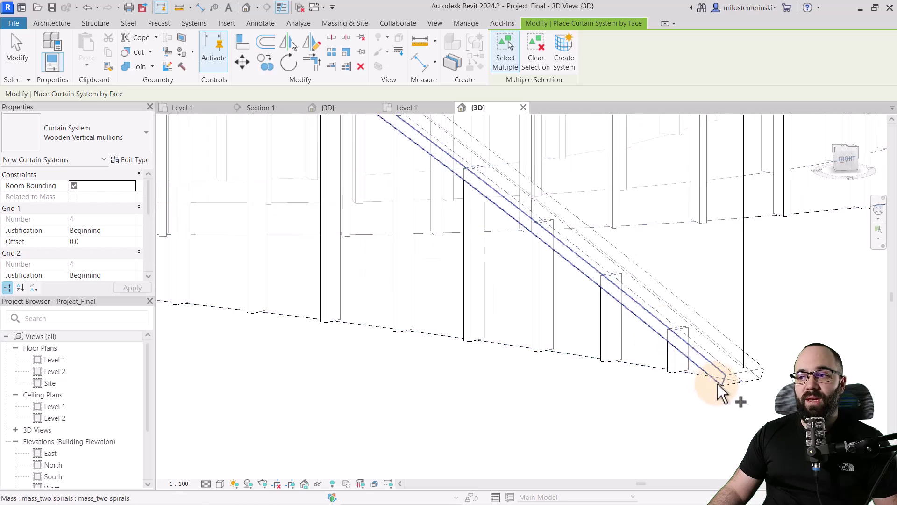
scroll(736, 397, up, 2)
scroll(575, 401, down, 5)
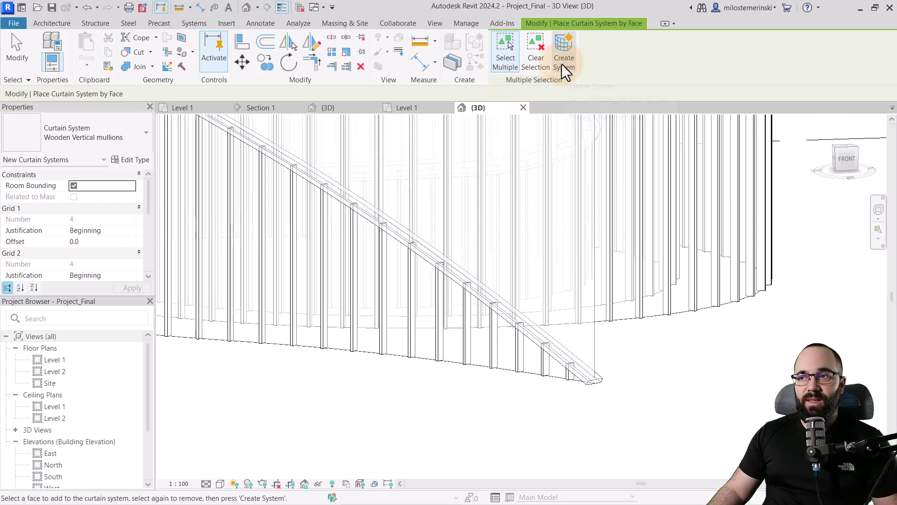
- Create a Basic Roof 60mm roof by face on the sloping ribbon's top face
key(Escape)
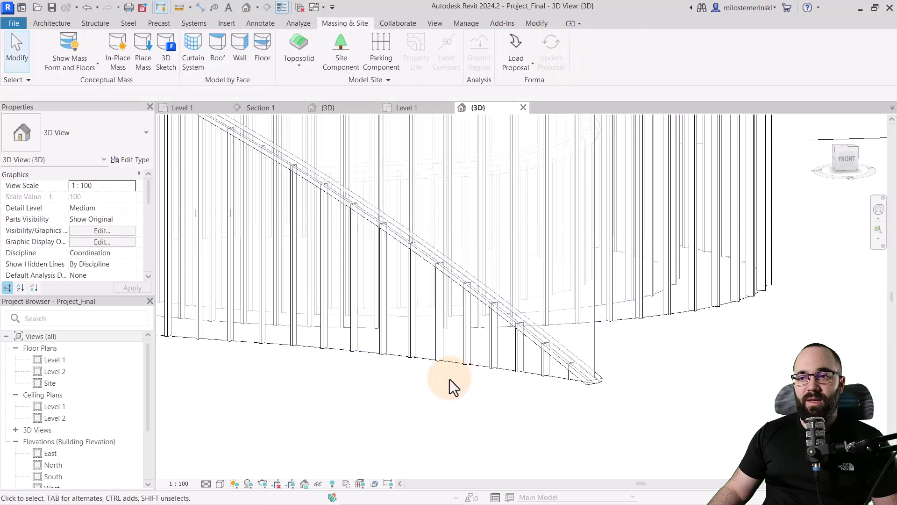
click(216, 66)
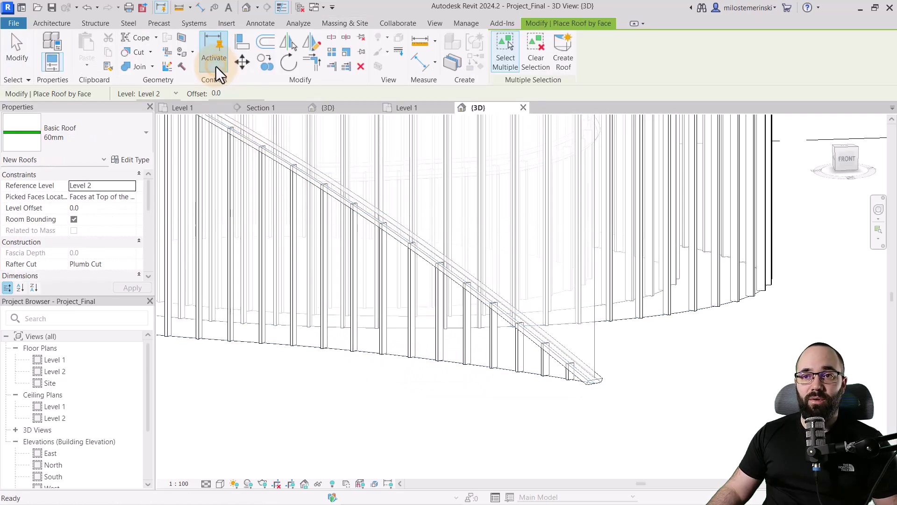
click(220, 206)
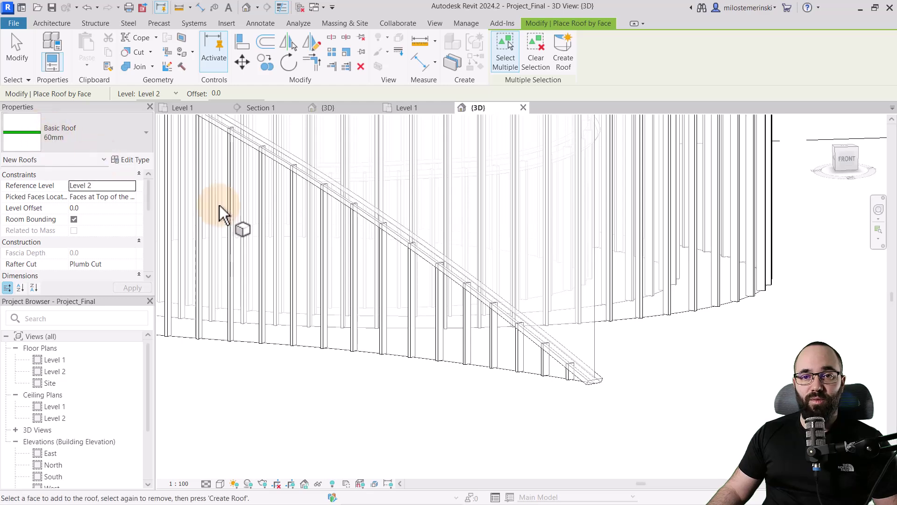
shift+middle_drag(589, 423, 665, 377)
click(724, 366)
shift+middle_drag(723, 366, 495, 150)
click(565, 69)
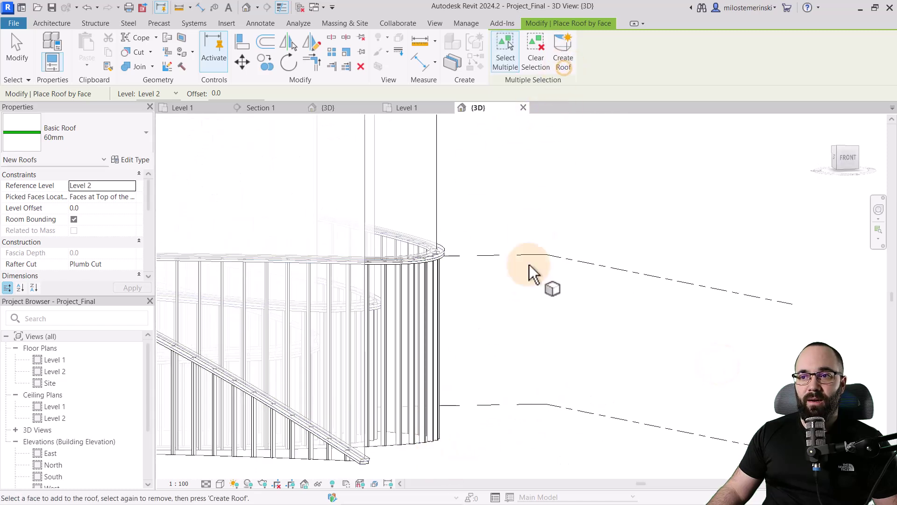
scroll(533, 274, down, 3)
shift+middle_drag(531, 310, 499, 376)
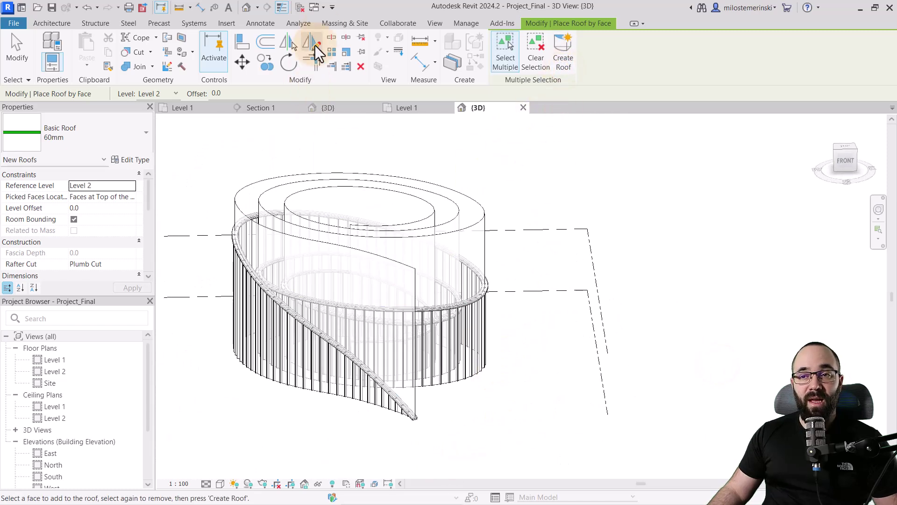
click(331, 22)
- Hide the mass forms and switch the 3D view to the Realistic visual style
click(49, 49)
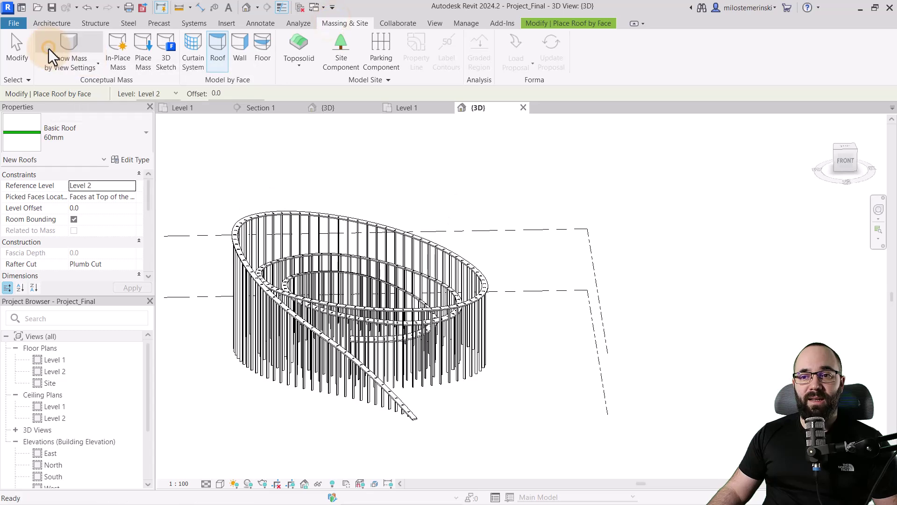
shift+middle_drag(388, 441, 369, 447)
click(220, 483)
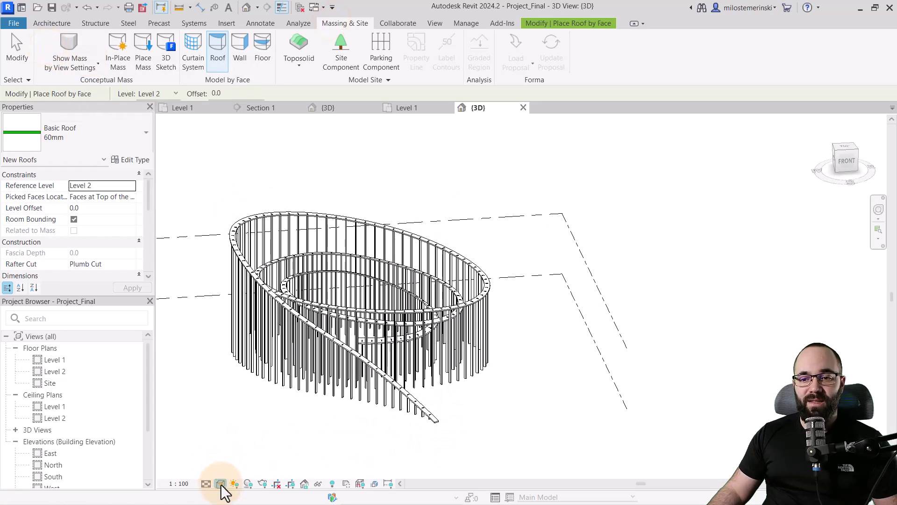
click(240, 467)
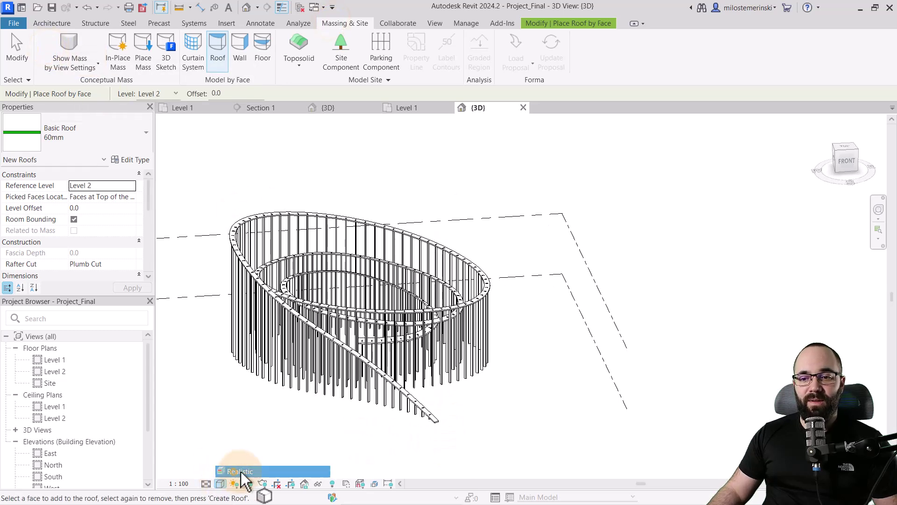
click(272, 397)
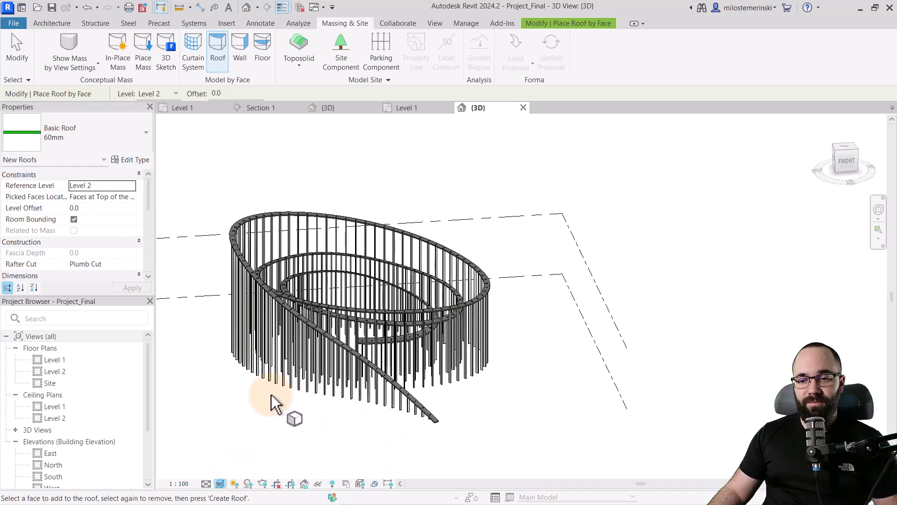
shift+middle_drag(272, 397, 333, 227)
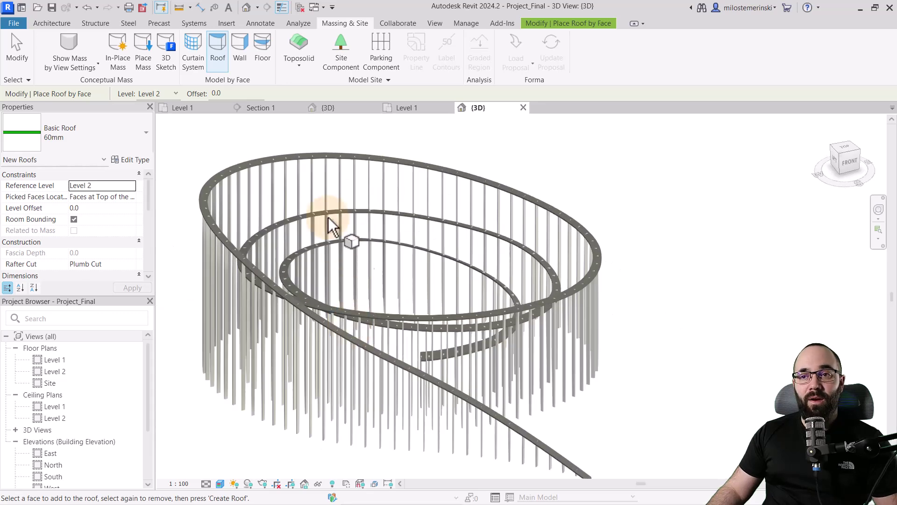
- Glance at the mass_two spirals family's 3D view, then return to the project {3D} view
click(347, 110)
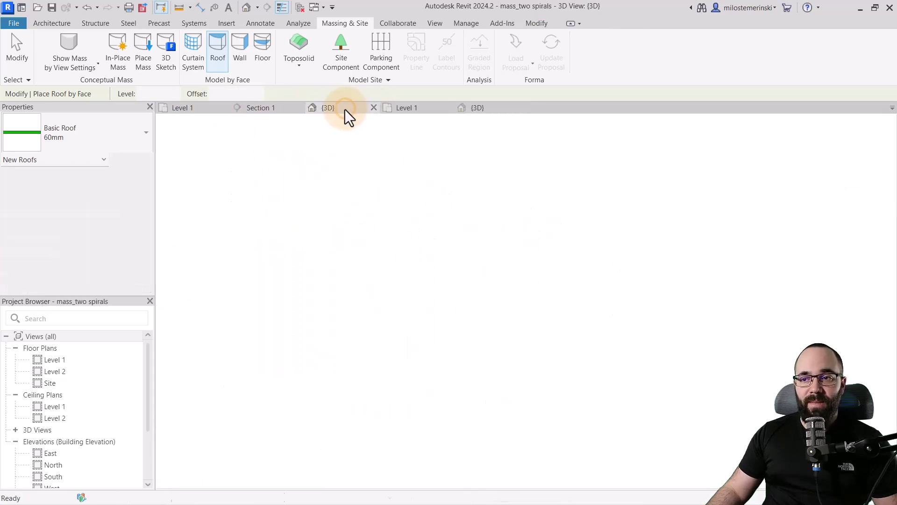
scroll(447, 375, up, 5)
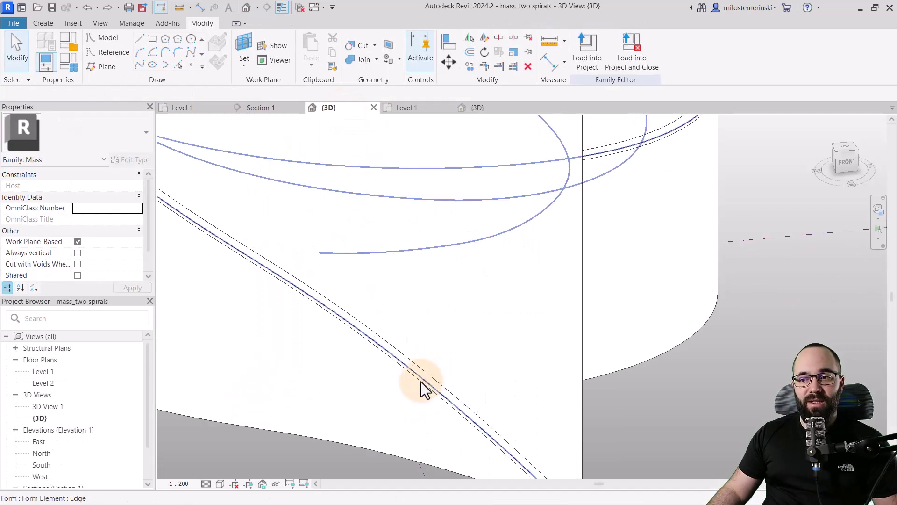
scroll(421, 382, up, 2)
scroll(422, 381, down, 2)
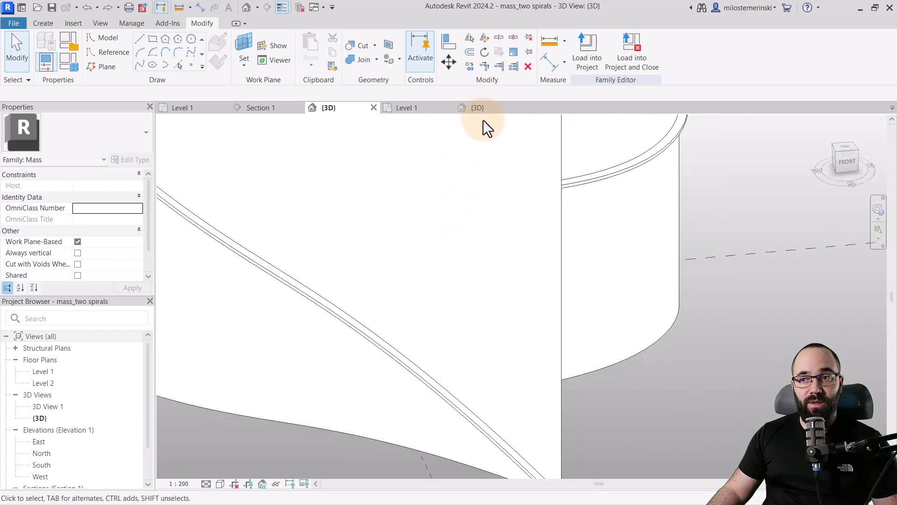
click(478, 108)
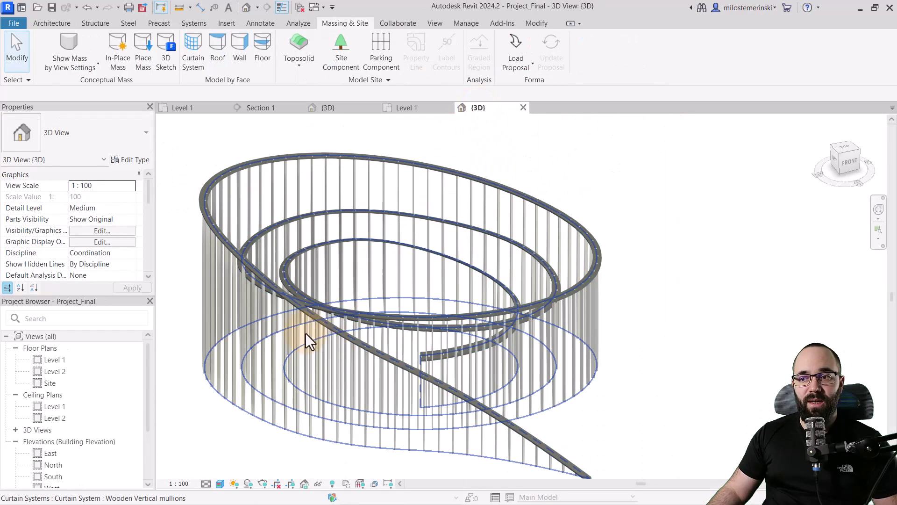
- Turn on shadows and orbit the pavilion to see the shadows cast on the ground
scroll(265, 284, up, 3)
scroll(295, 322, down, 6)
shift+middle_drag(309, 346, 270, 425)
scroll(267, 434, up, 2)
click(248, 483)
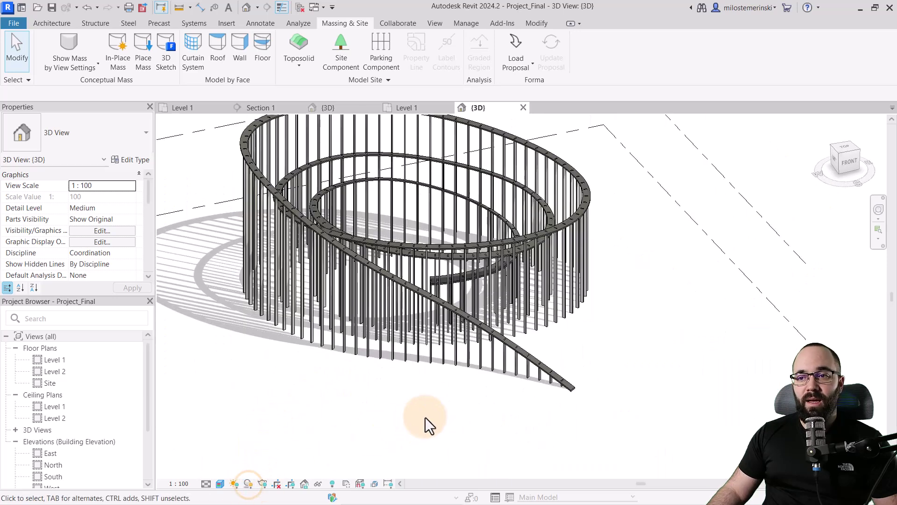
scroll(425, 417, down, 3)
shift+middle_drag(425, 417, 408, 407)
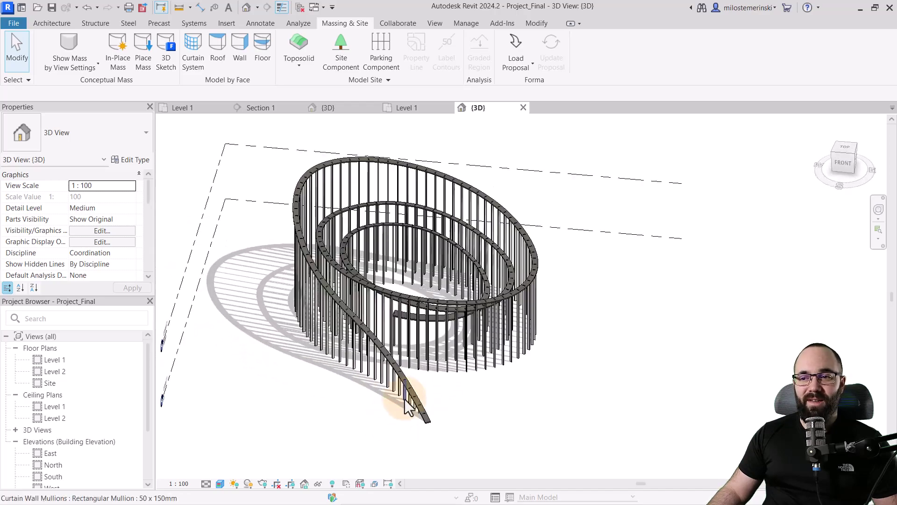
scroll(341, 290, up, 3)
shift+middle_drag(341, 290, 323, 333)
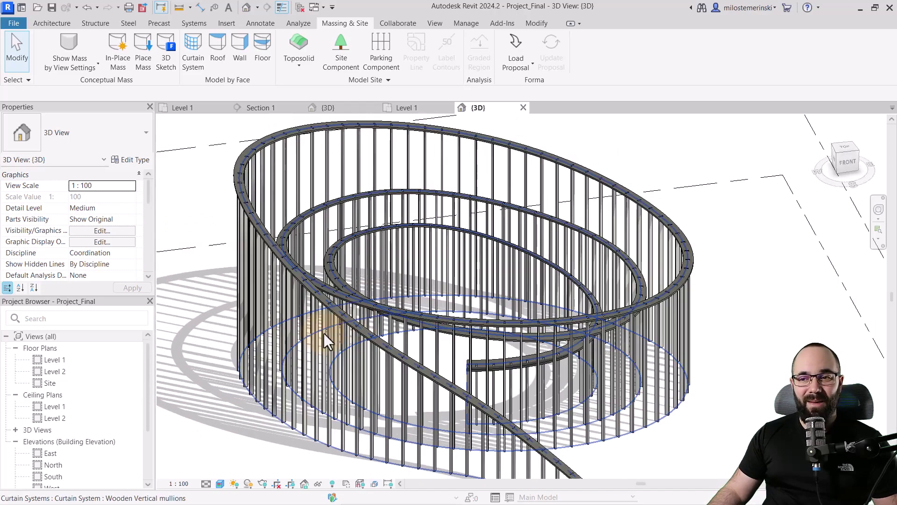
scroll(285, 345, up, 5)
scroll(313, 339, down, 1)
scroll(310, 340, up, 1)
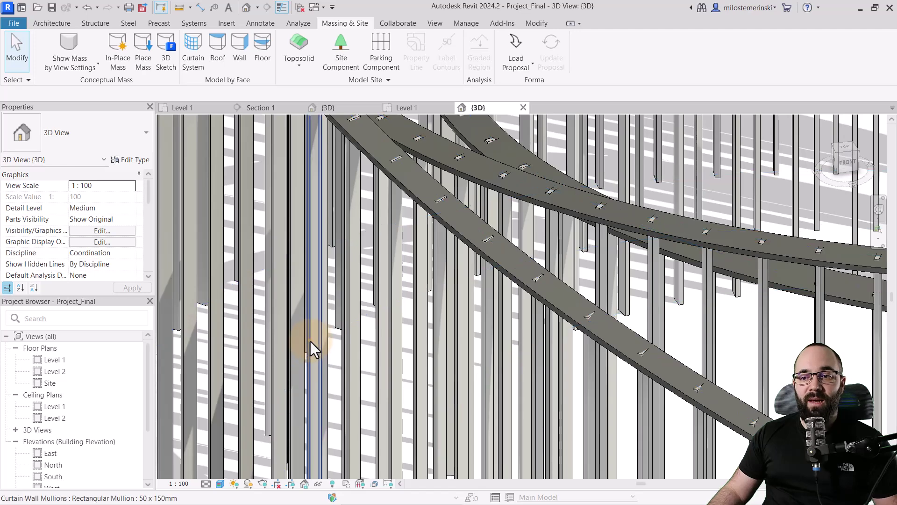
- Select a wooden mullion to inspect its 6000-long, 50 x 150mm rectangular profile
click(310, 341)
scroll(306, 341, down, 5)
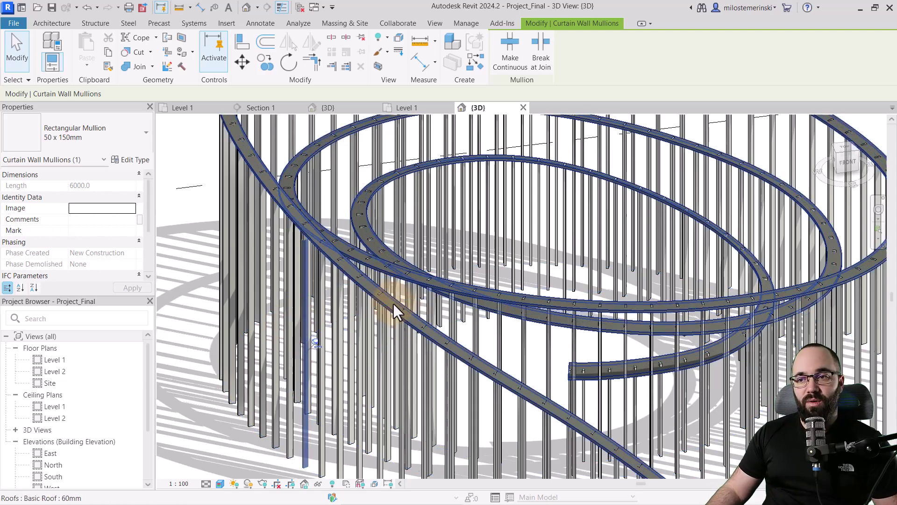
scroll(372, 298, down, 5)
shift+middle_drag(552, 402, 598, 411)
scroll(628, 405, up, 2)
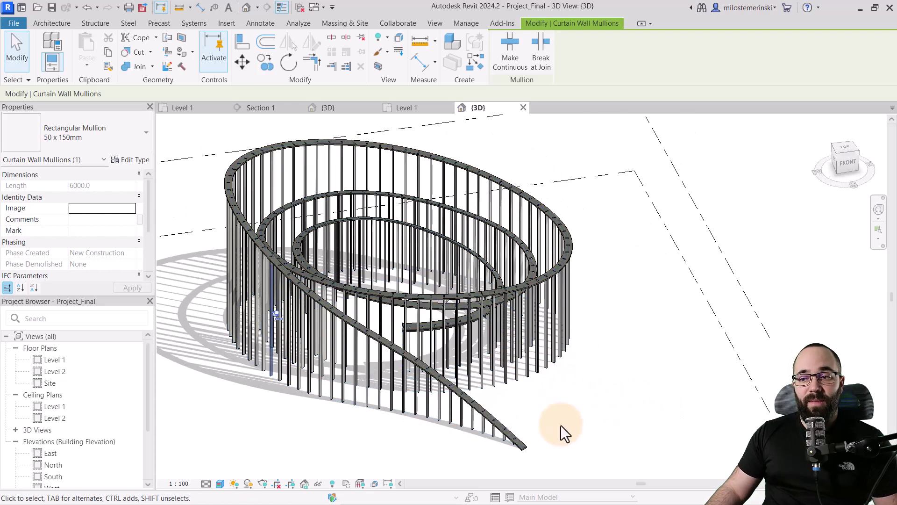